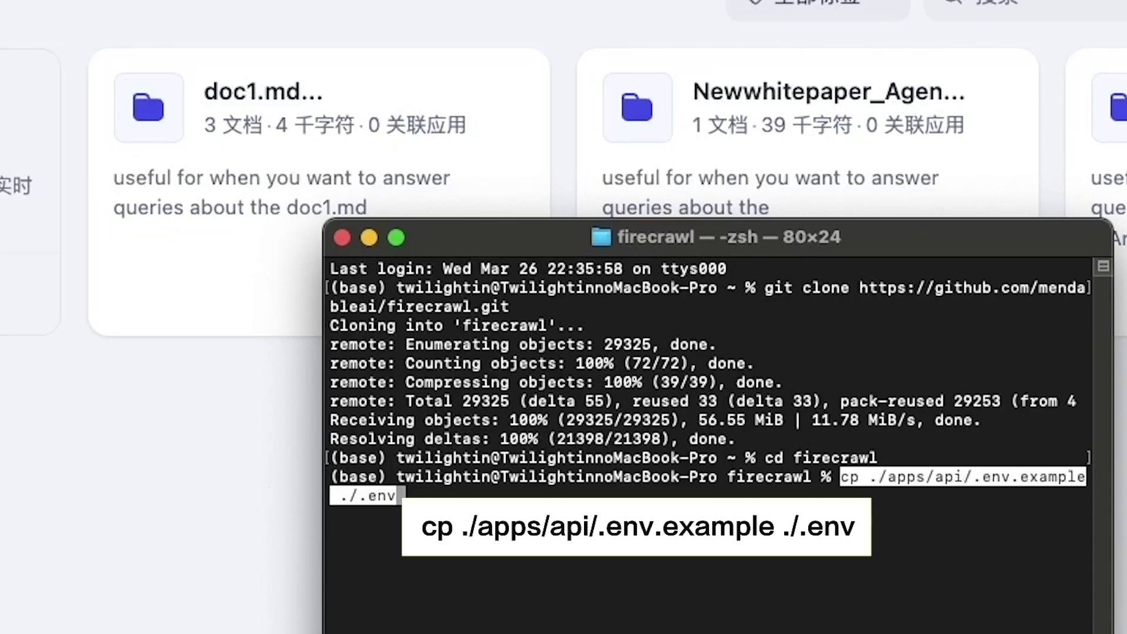
Create .env in the cloned firecrawl repo by copying ./apps/api/.env.example
{"action": "key", "text": "Return"}
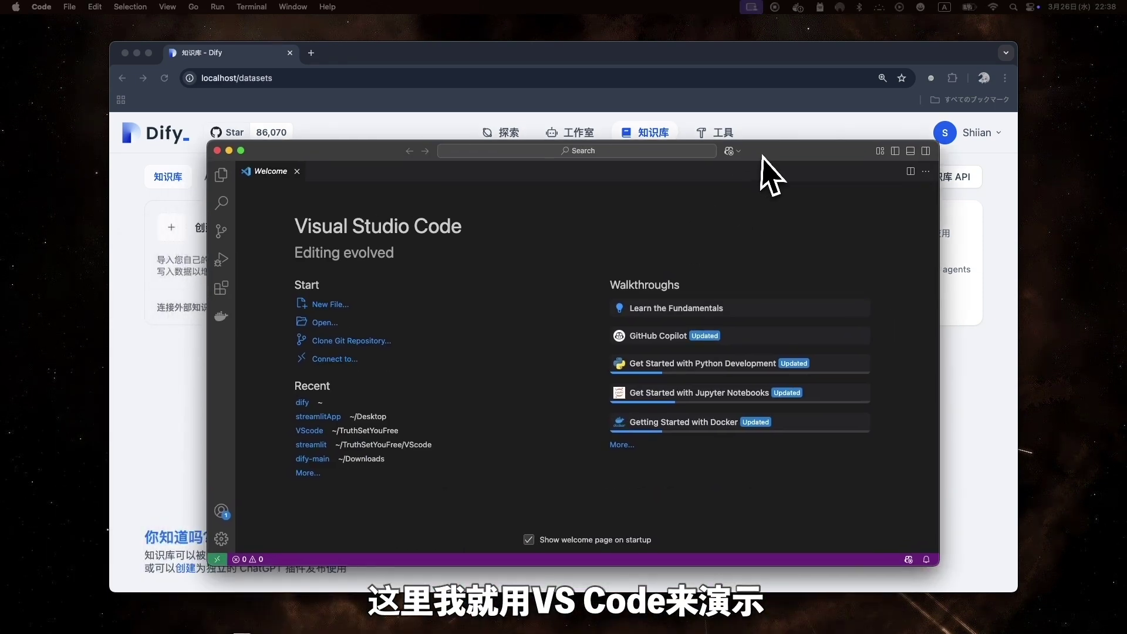
Open the cloned firecrawl folder in VS Code and show its .env with REDIS_URL=redis://redis:6379
{"action": "left_click_drag", "start_coordinate": [761, 156], "coordinate": [758, 145]}
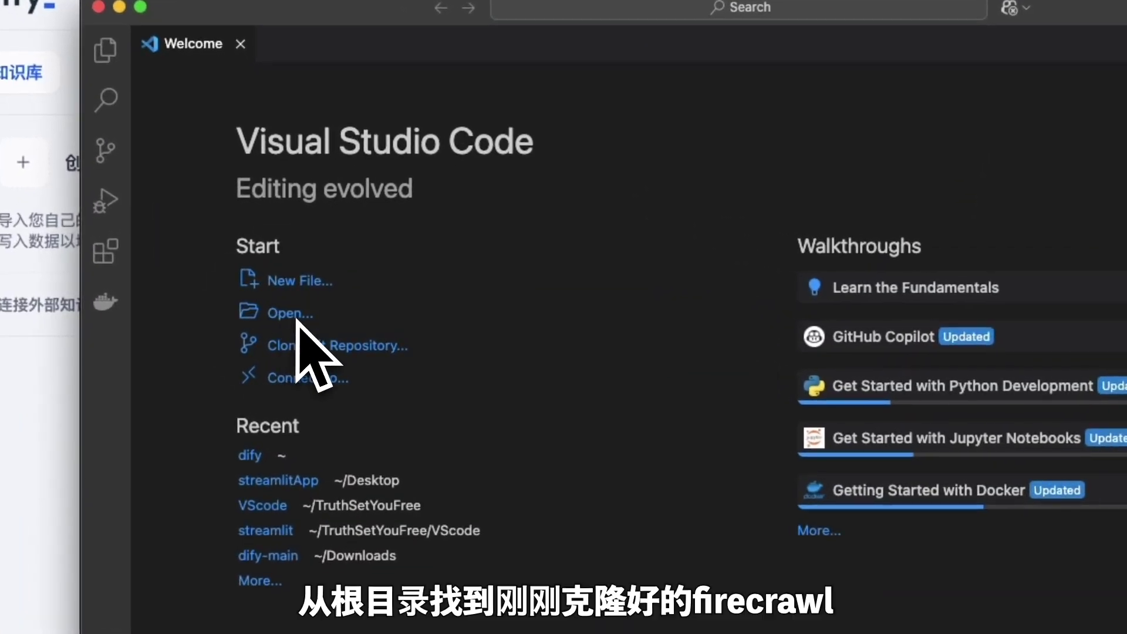
{"action": "left_click", "coordinate": [317, 312]}
{"action": "left_click", "coordinate": [563, 244]}
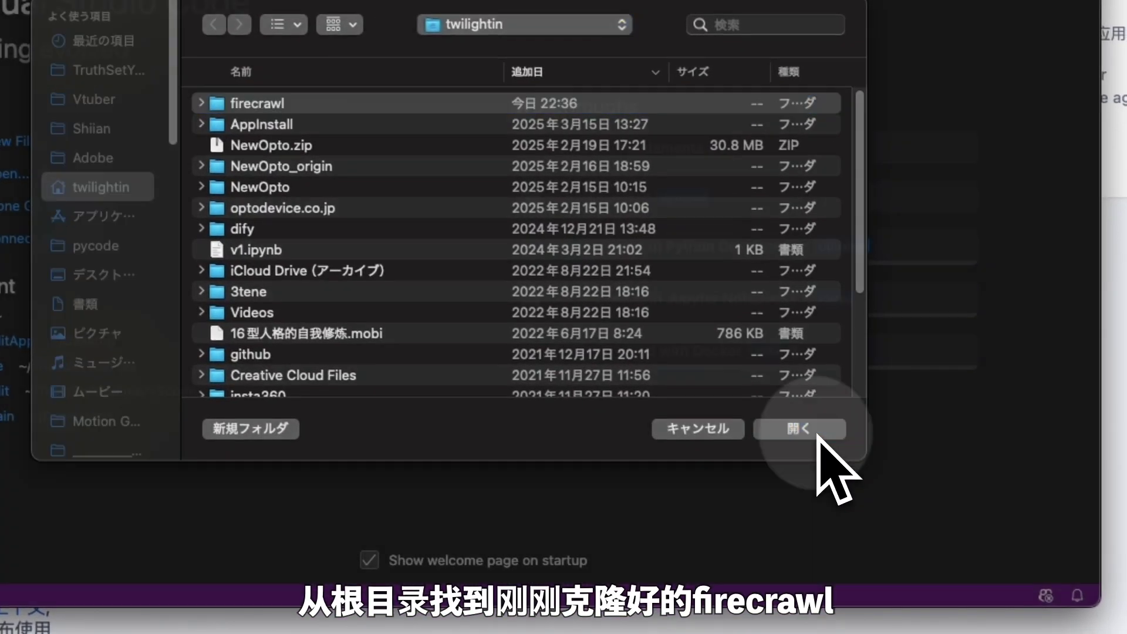
{"action": "left_click", "coordinate": [872, 458]}
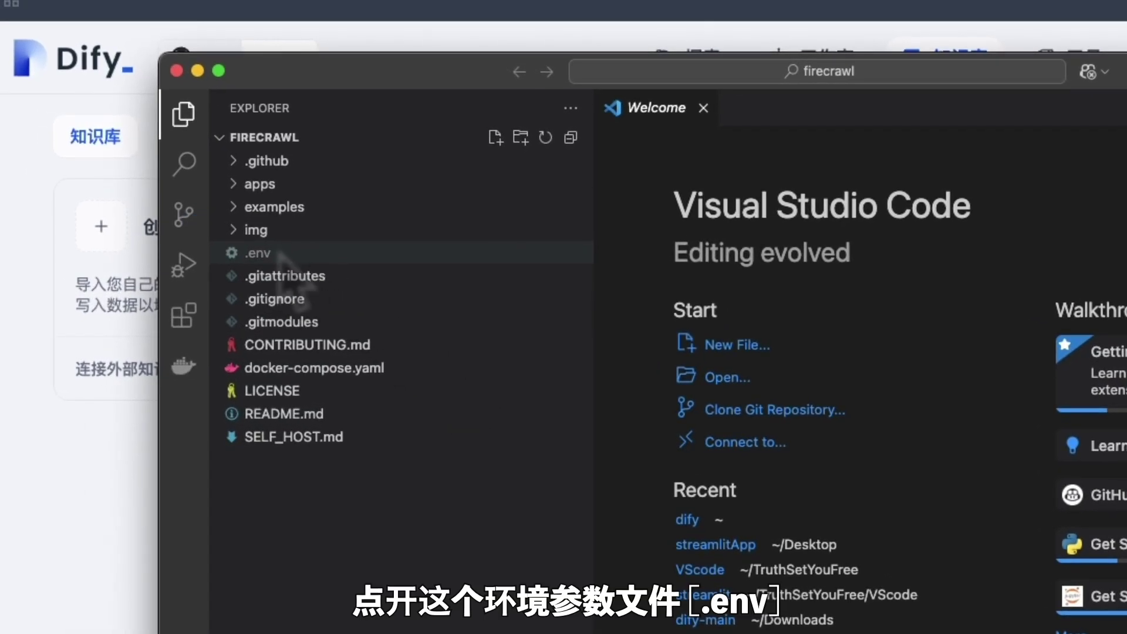
{"action": "left_click", "coordinate": [258, 253]}
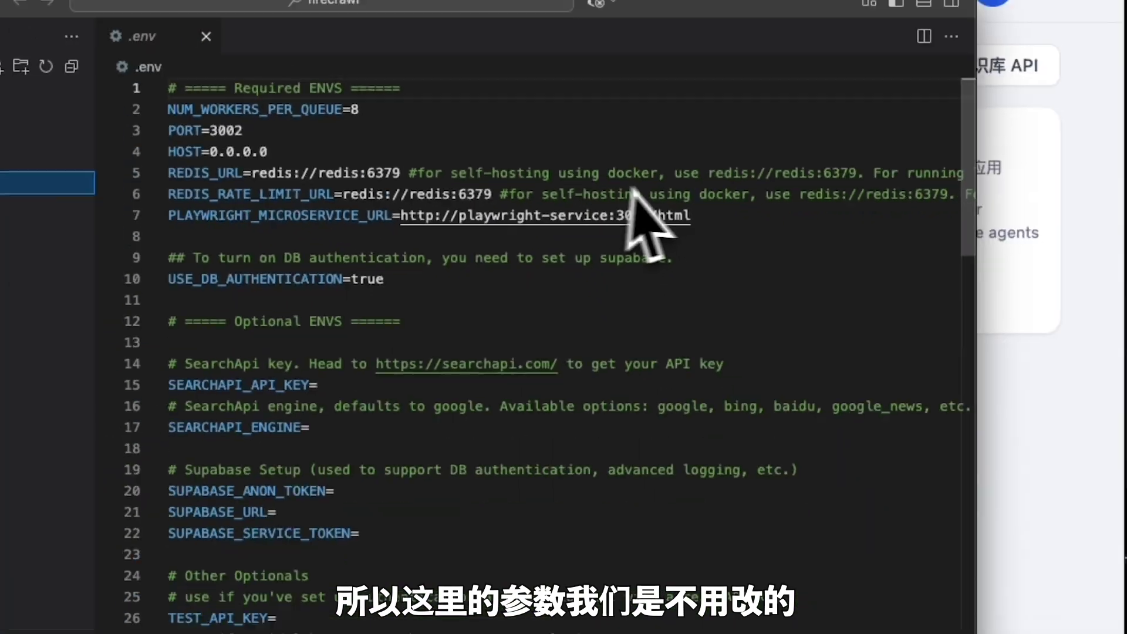
Change USE_DB_AUTHENTICATION to false and enter a test key for TEST_API_KEY in .env
{"action": "left_click", "coordinate": [224, 185]}
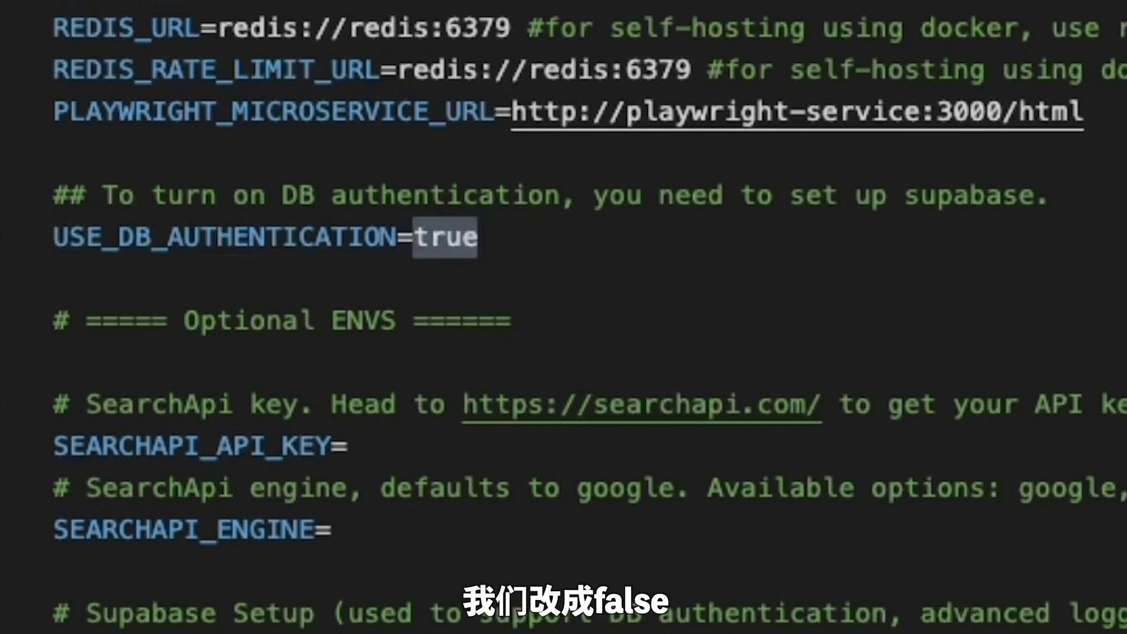
{"action": "type", "text": "false"}
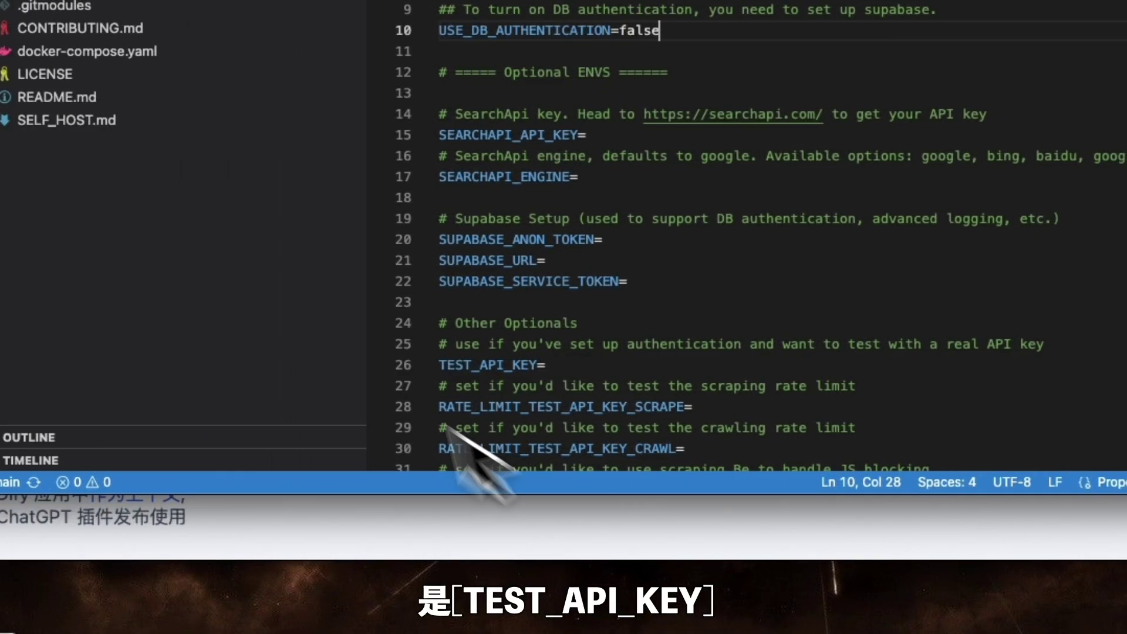
{"action": "left_click", "coordinate": [571, 370]}
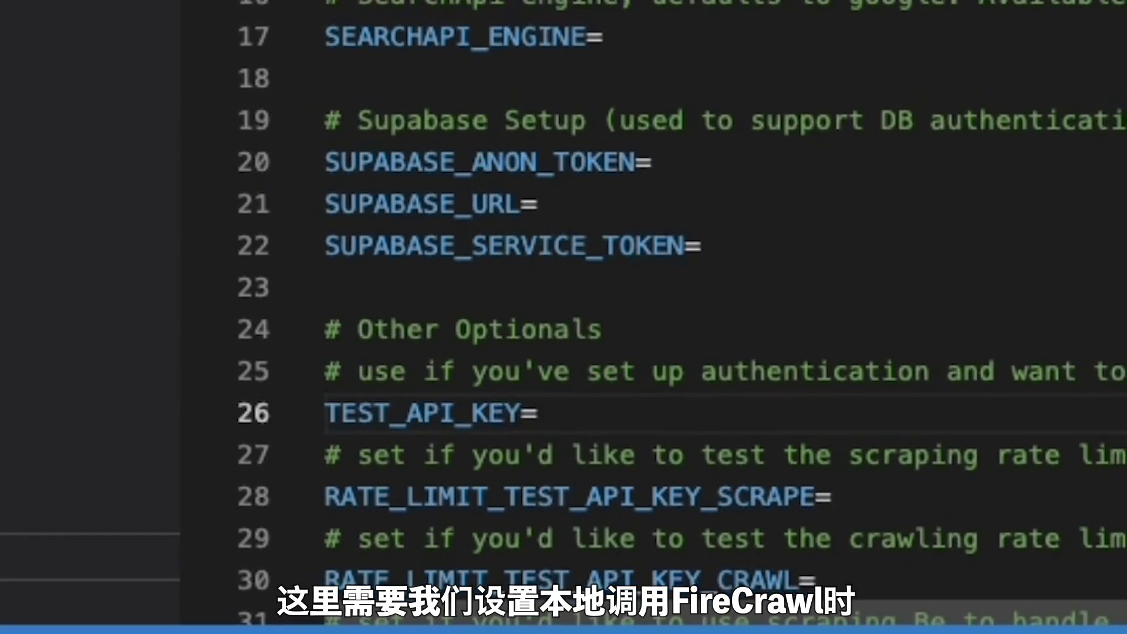
{"action": "type", "text": "shiian"}
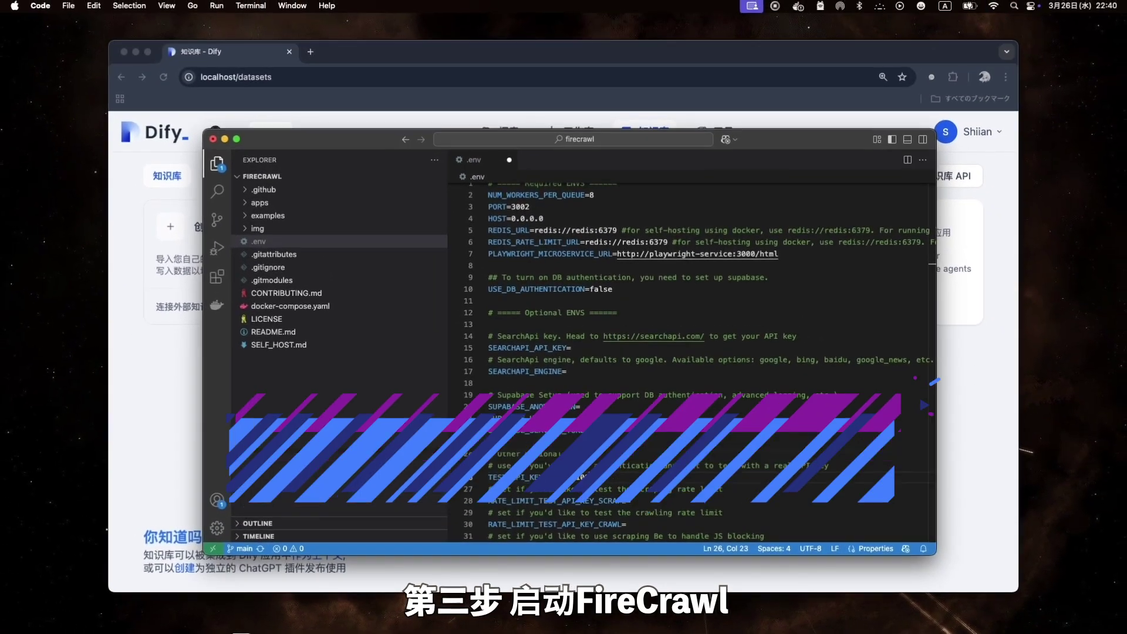
Start the four Firecrawl containers with docker compose up -d; confirm localhost:3002/test returns 'Hello, world!'
{"action": "key", "text": "ctrl+Up"}
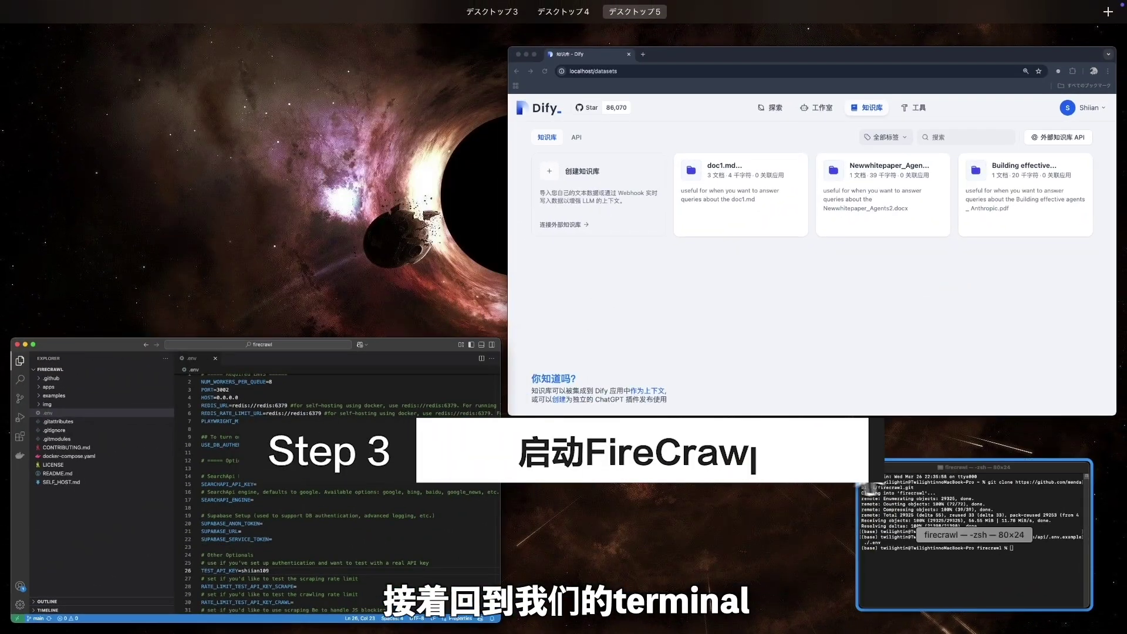
{"action": "left_click", "coordinate": [908, 493]}
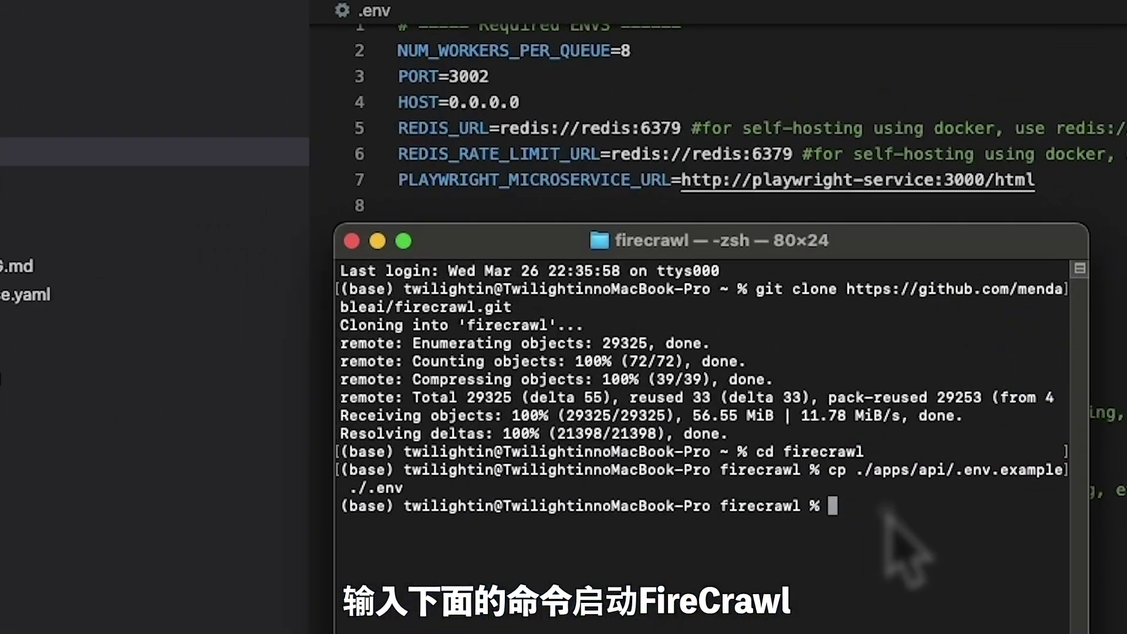
{"action": "type", "text": "docker "}
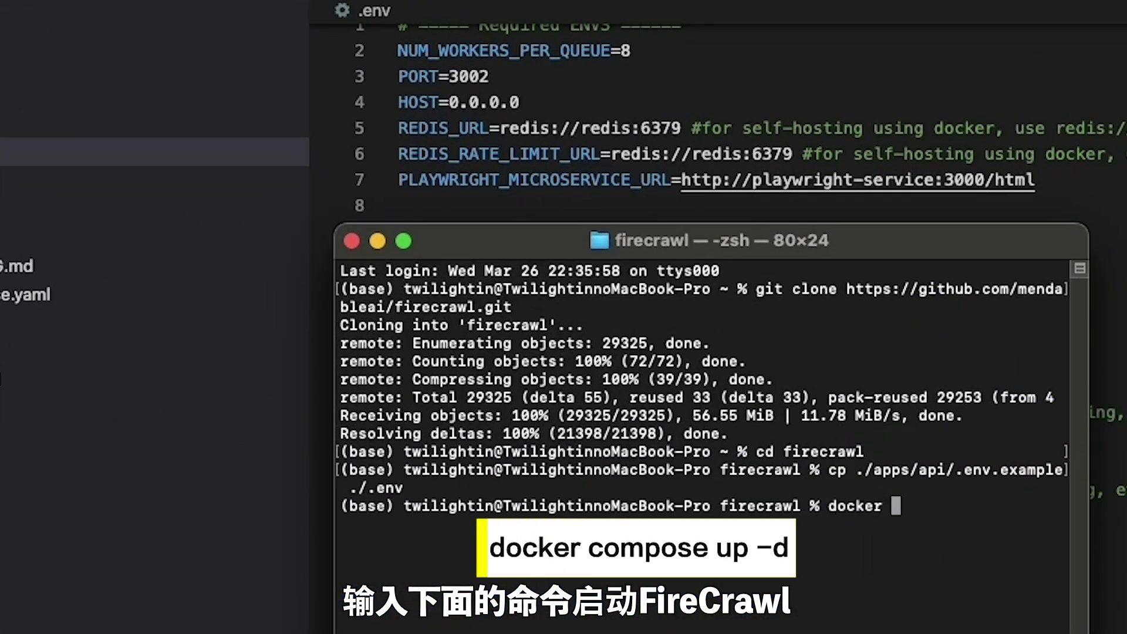
{"action": "type", "text": "compose up -d"}
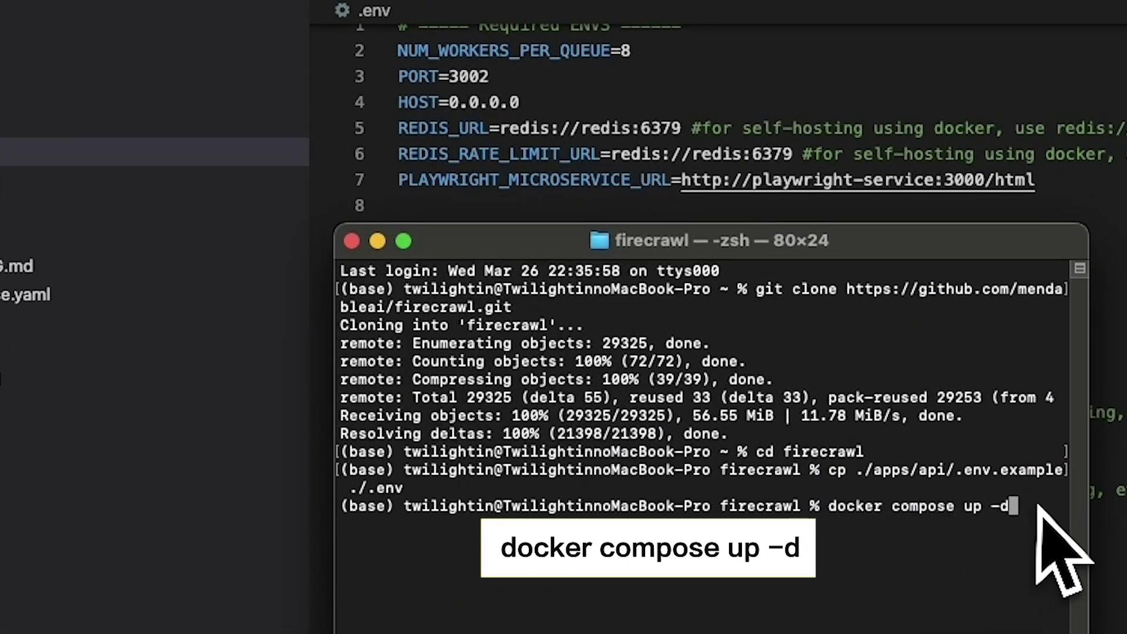
{"action": "key", "text": "Return"}
{"action": "left_click", "coordinate": [649, 137]}
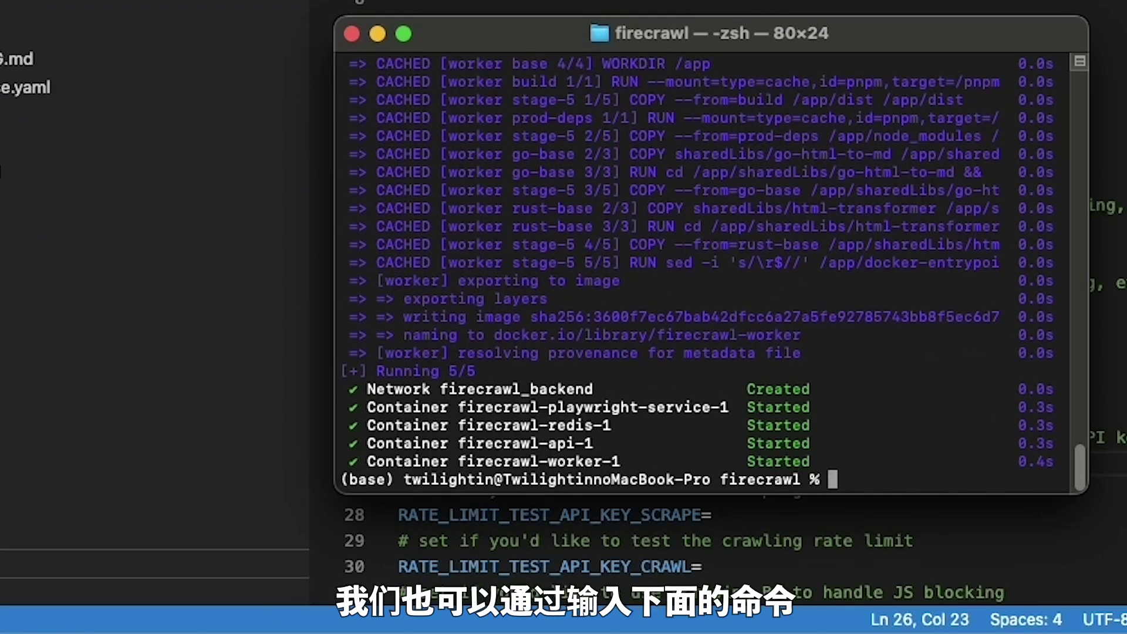
{"action": "type", "text": "curl -X GET http://localhost:3002/test"}
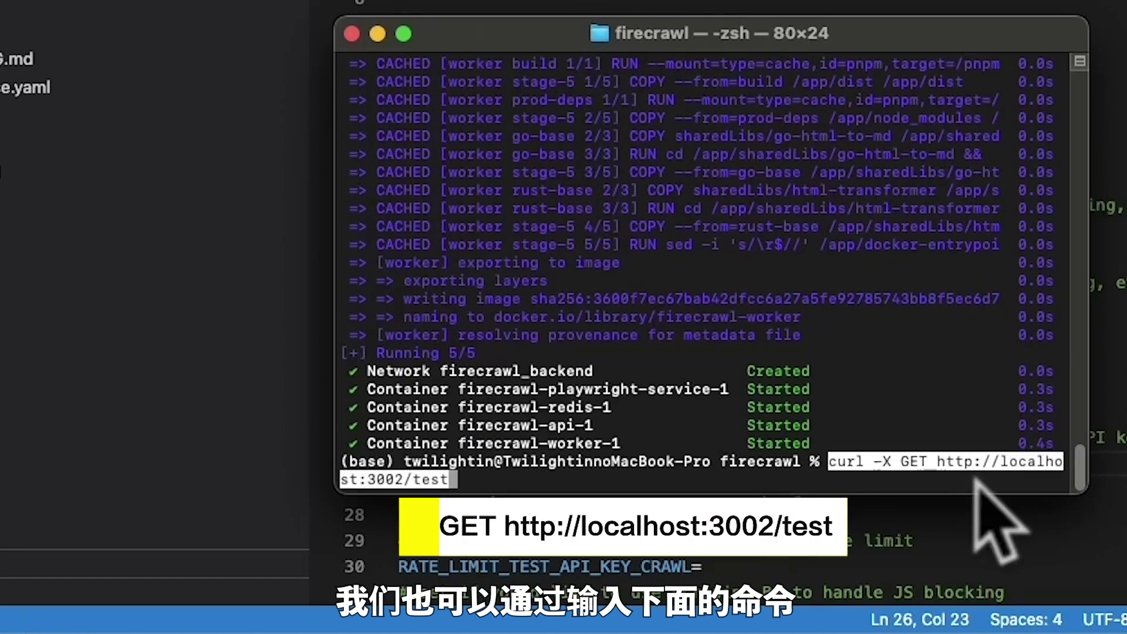
{"action": "key", "text": "Return"}
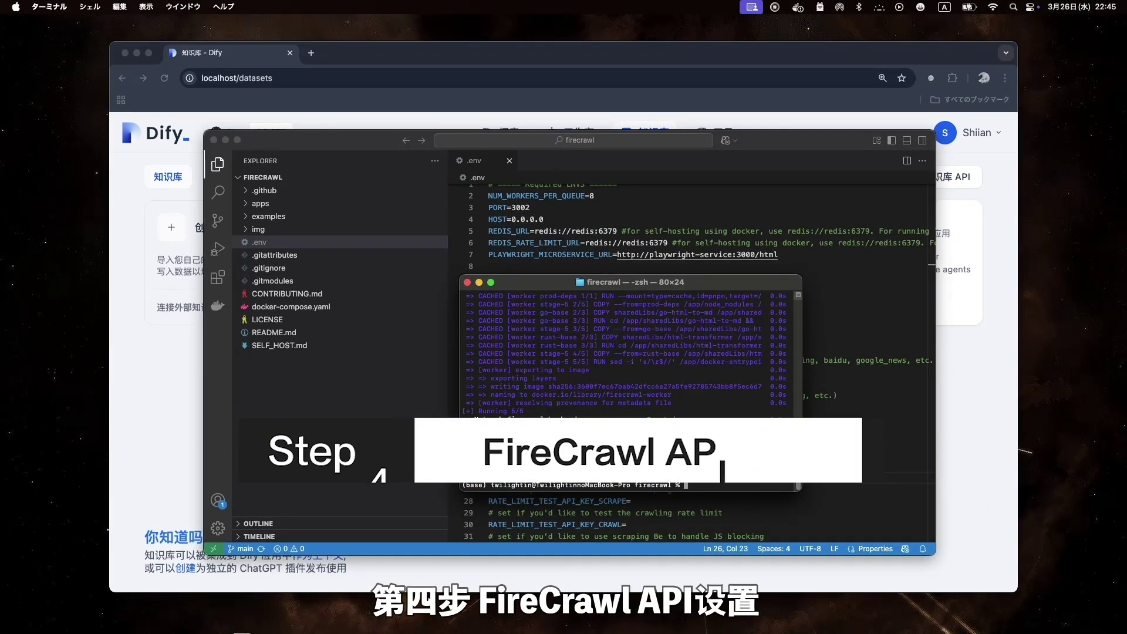
Create a Dify knowledge base from 同步自 Web 站点 using Firecrawl, and bring up Firecrawl's 配置 form
{"action": "key", "text": "super+Tab"}
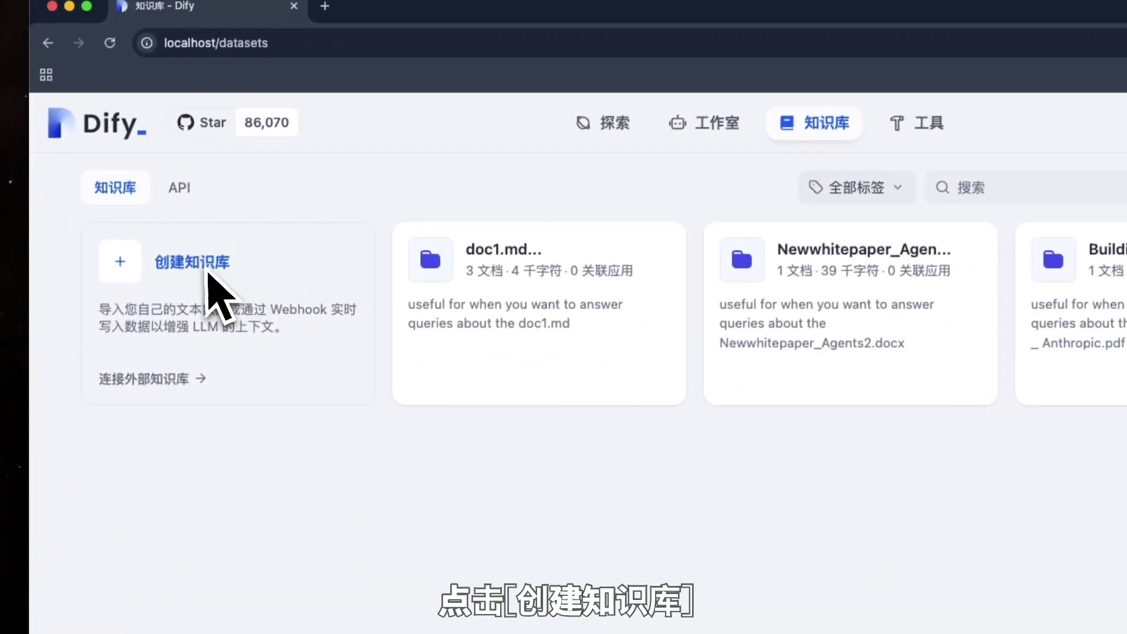
{"action": "left_click", "coordinate": [211, 267]}
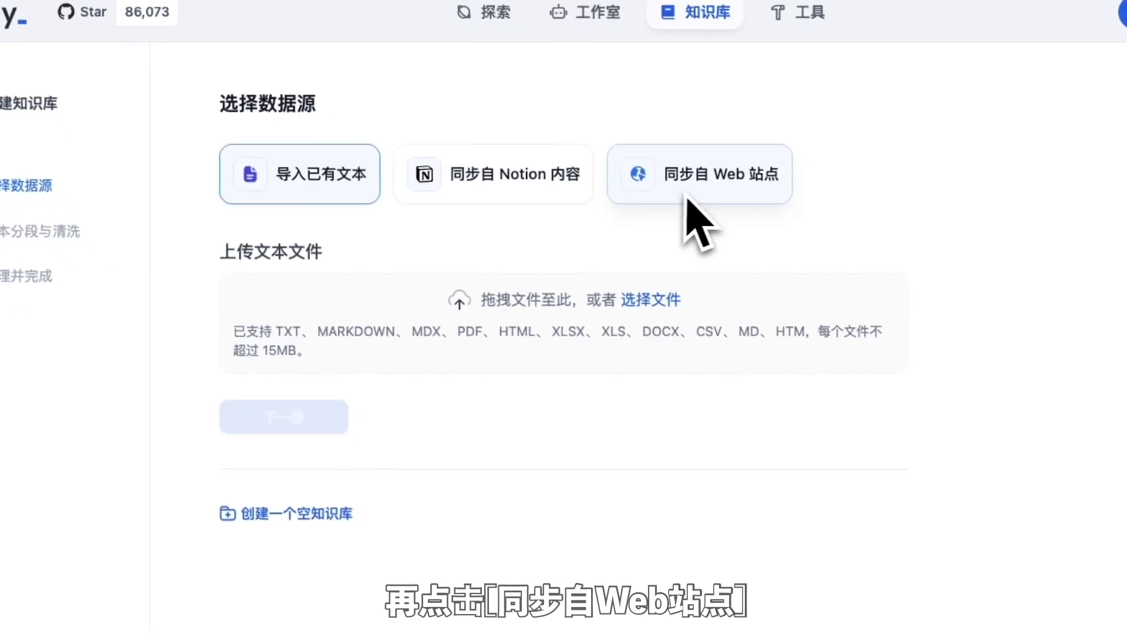
{"action": "left_click", "coordinate": [699, 196]}
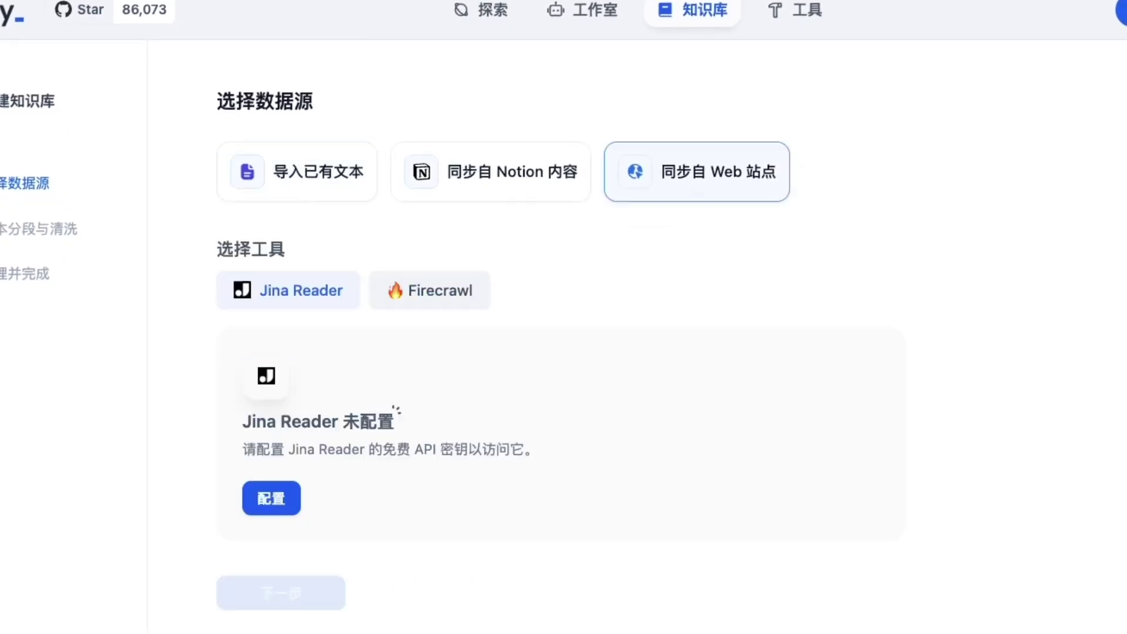
{"action": "left_click", "coordinate": [452, 308]}
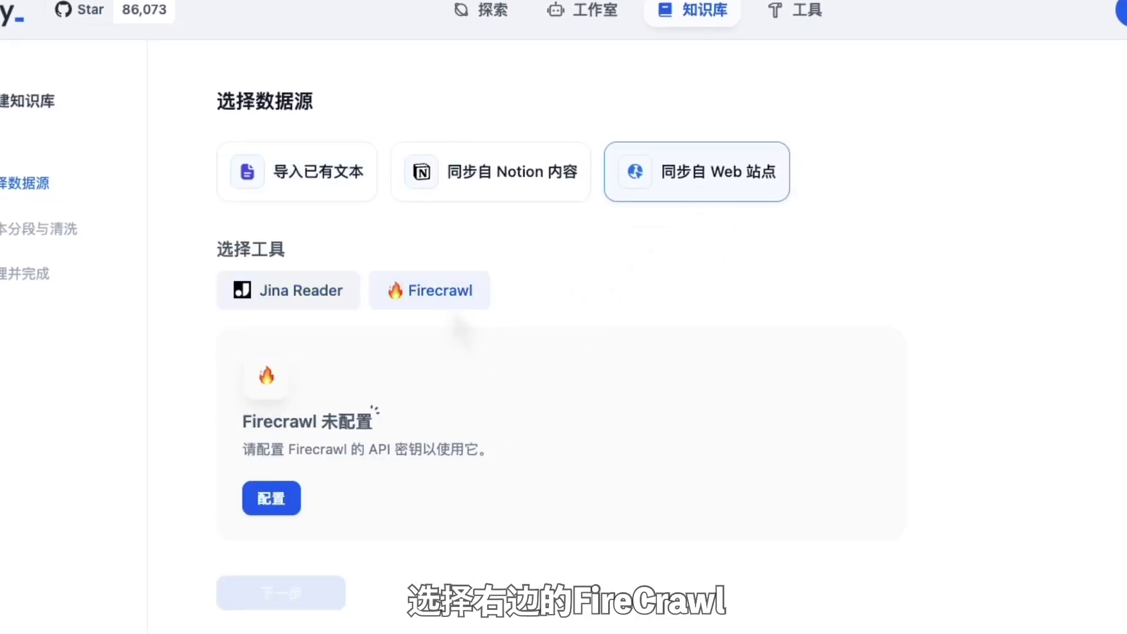
{"action": "left_click", "coordinate": [288, 502]}
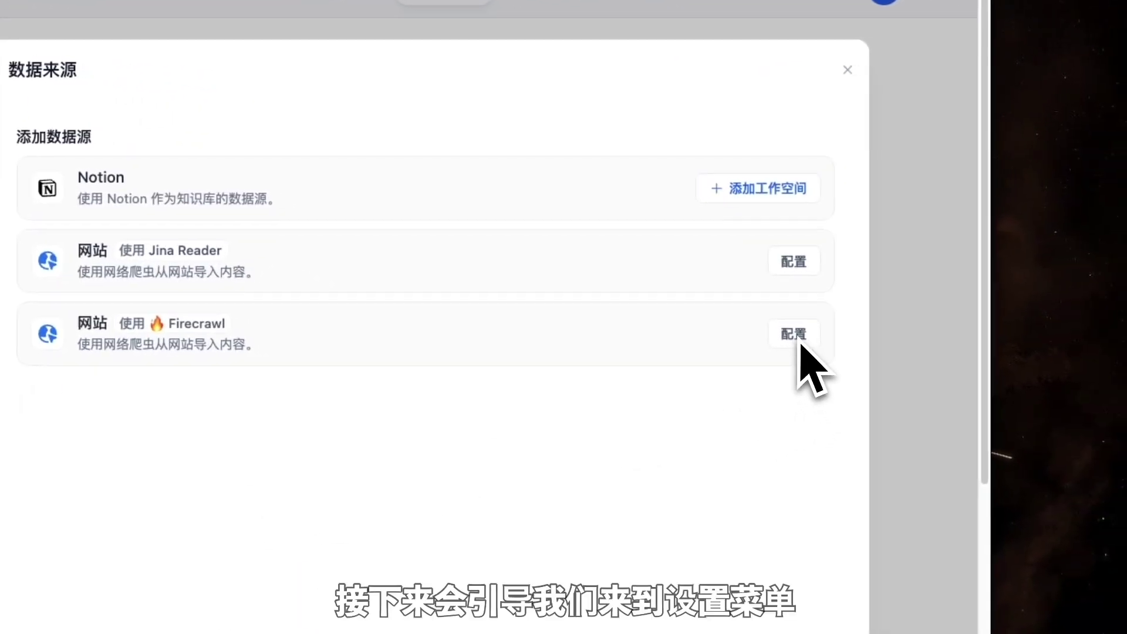
{"action": "left_click", "coordinate": [800, 343]}
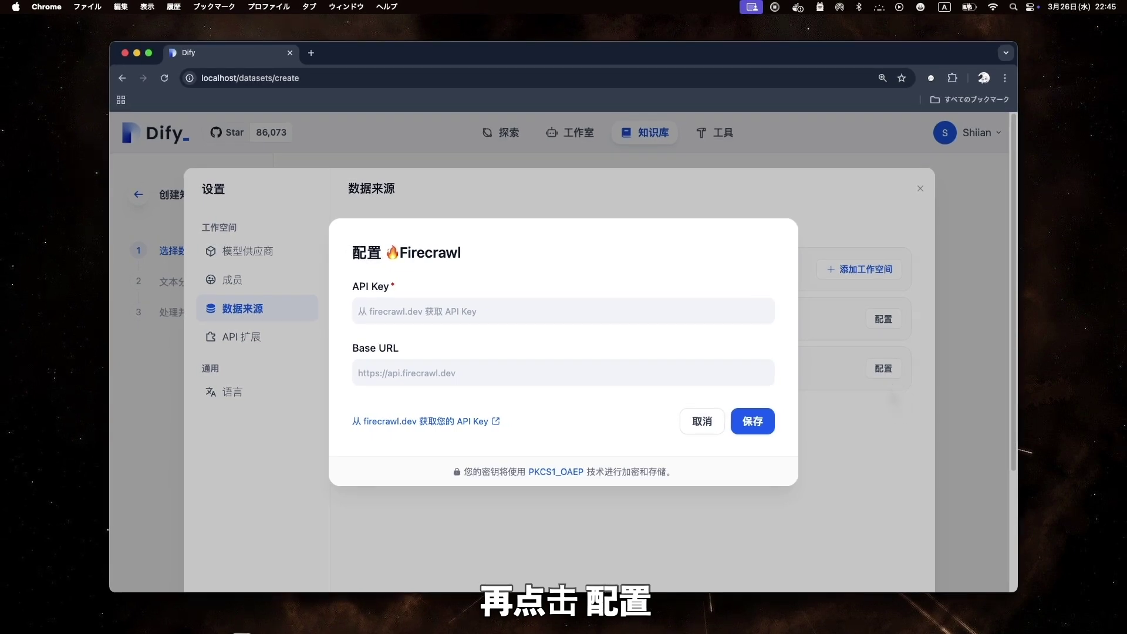
{"action": "left_click", "coordinate": [421, 311]}
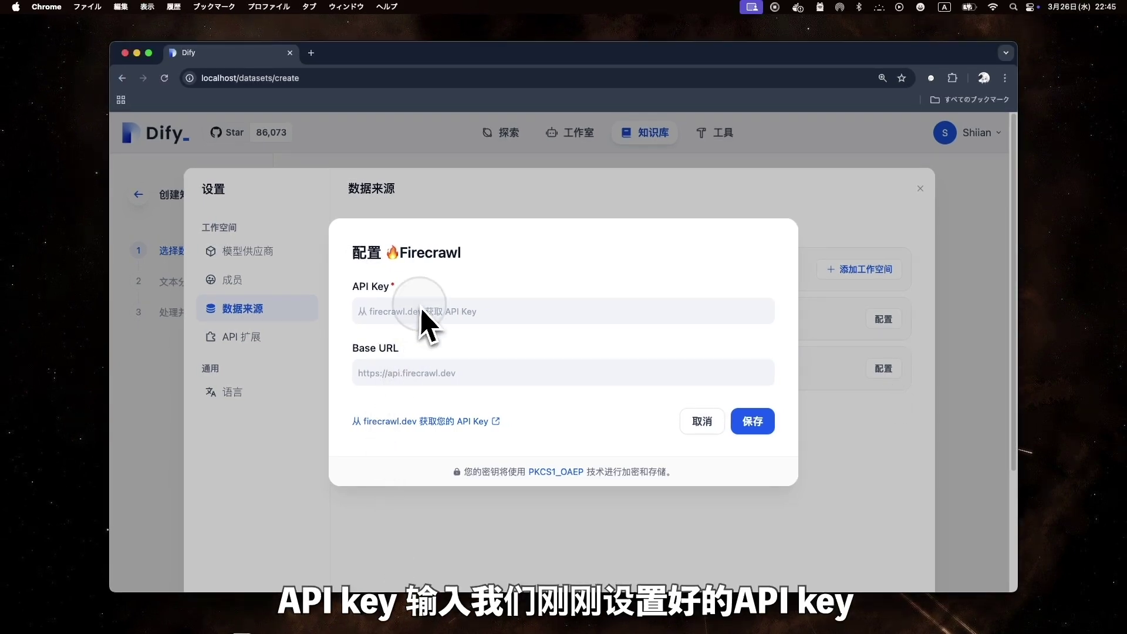
{"action": "type", "text": "shiian"}
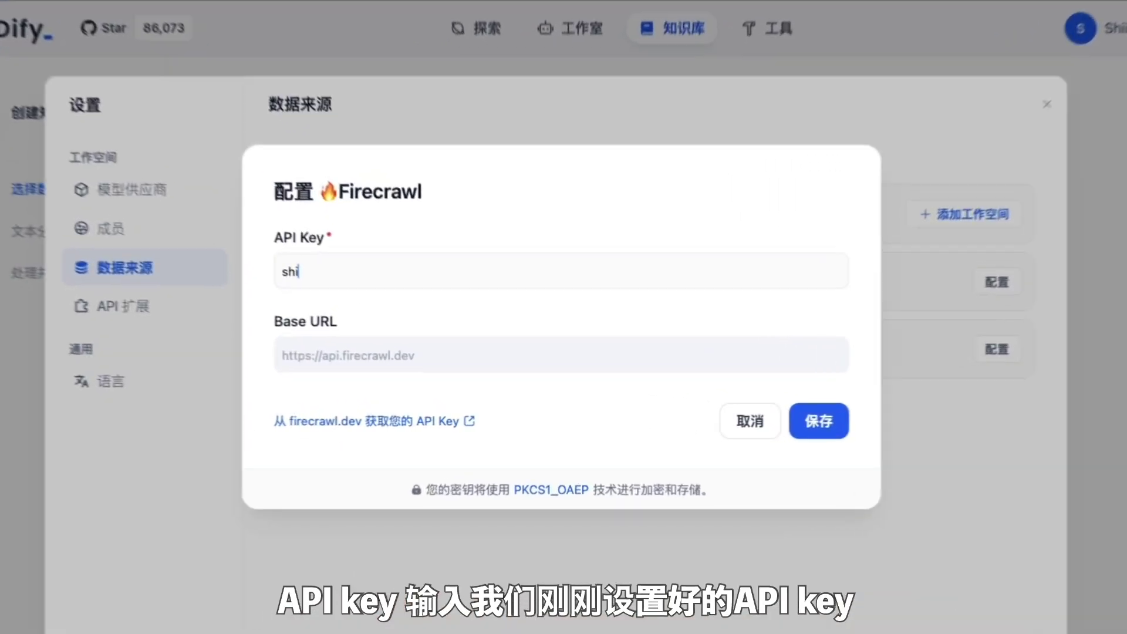
{"action": "type", "text": "109"}
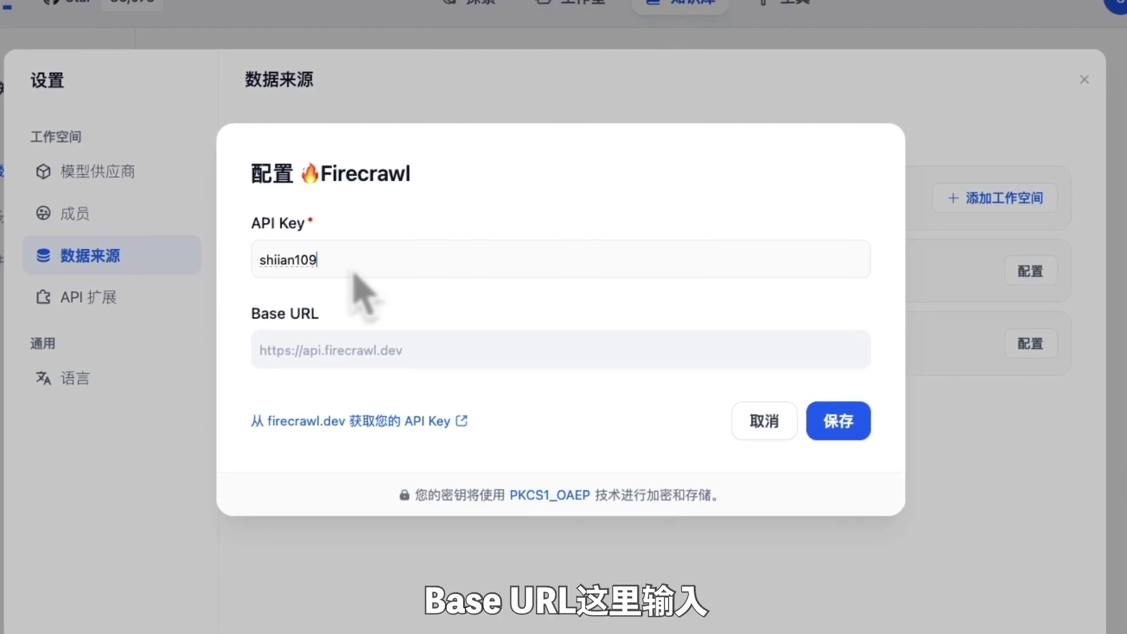
{"action": "left_click", "coordinate": [293, 363]}
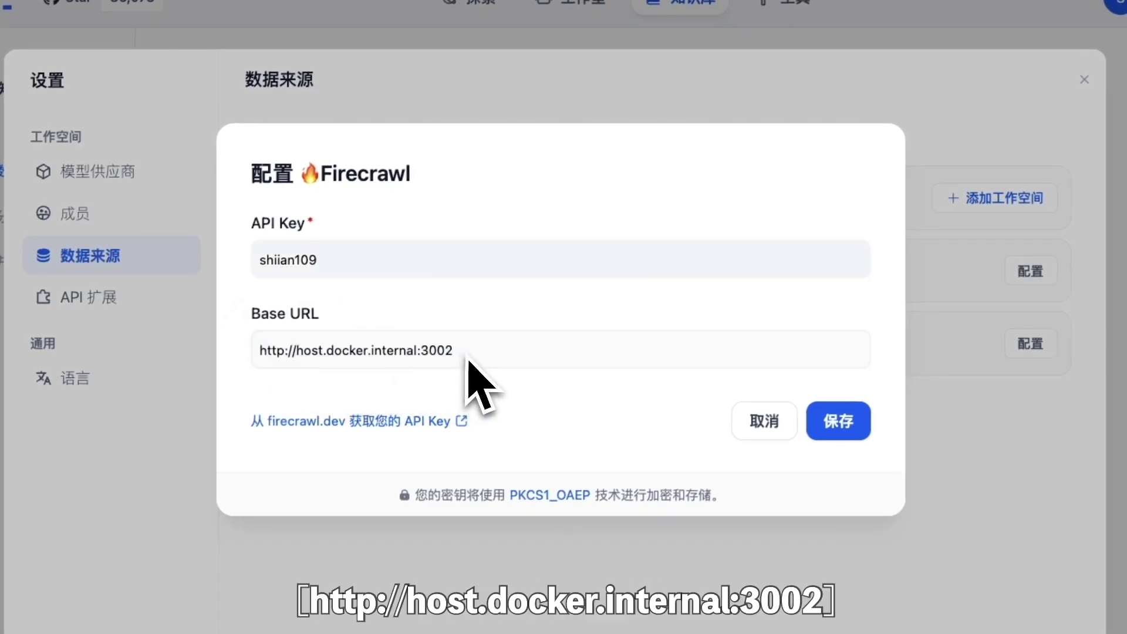
{"action": "left_click", "coordinate": [844, 433]}
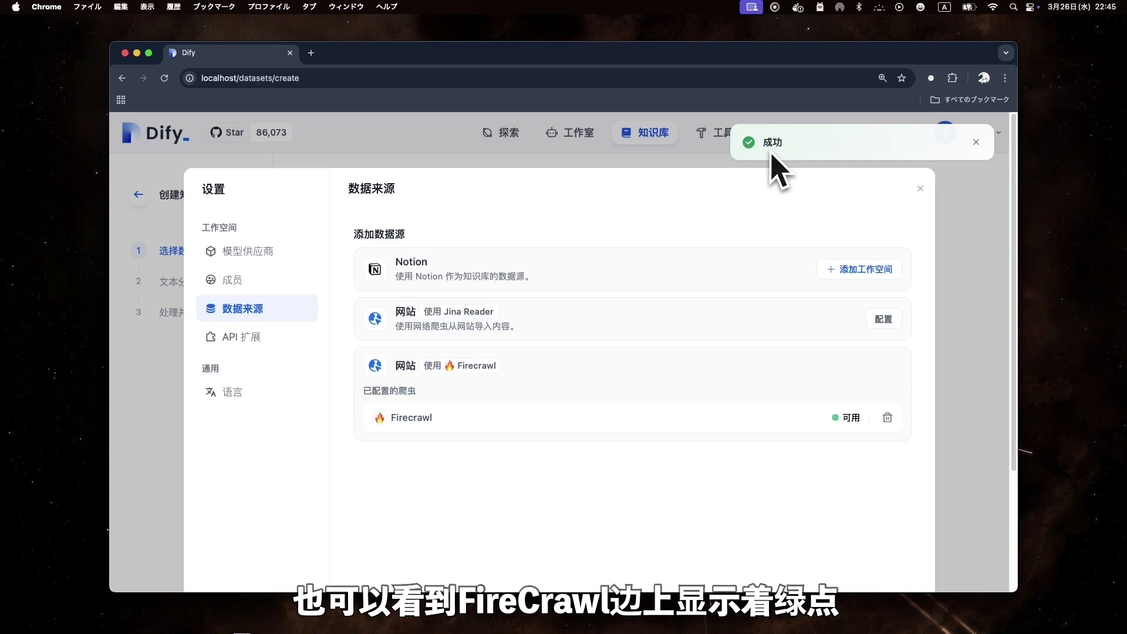
{"action": "left_click", "coordinate": [922, 189]}
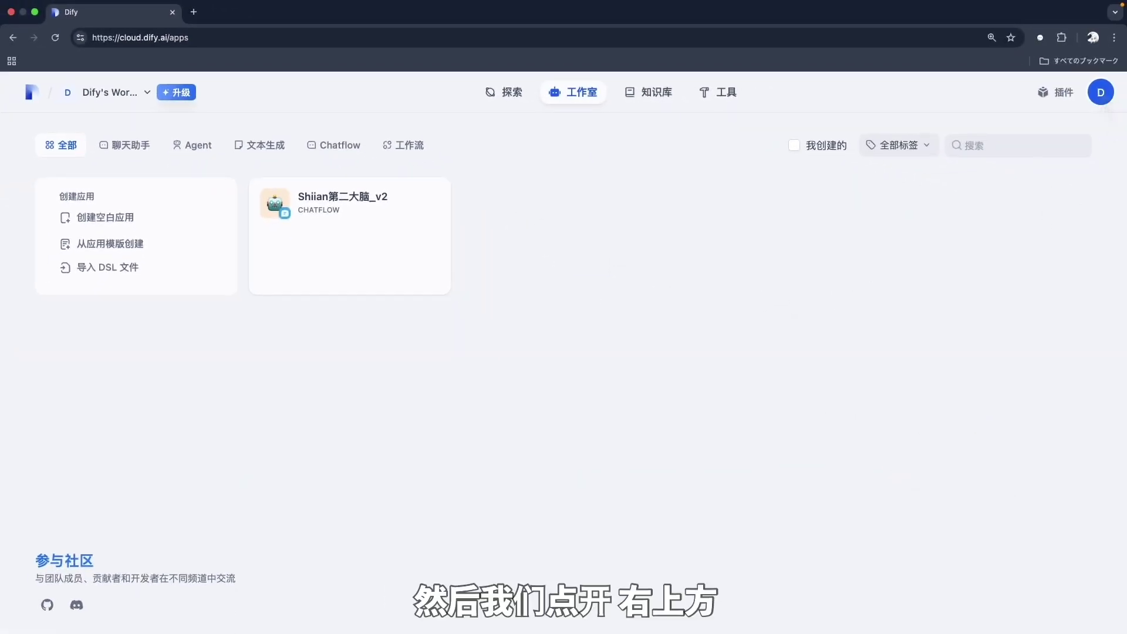
From 设置 > 数据来源, configure Firecrawl and follow the firecrawl.dev API Key link
{"action": "left_click", "coordinate": [1100, 92]}
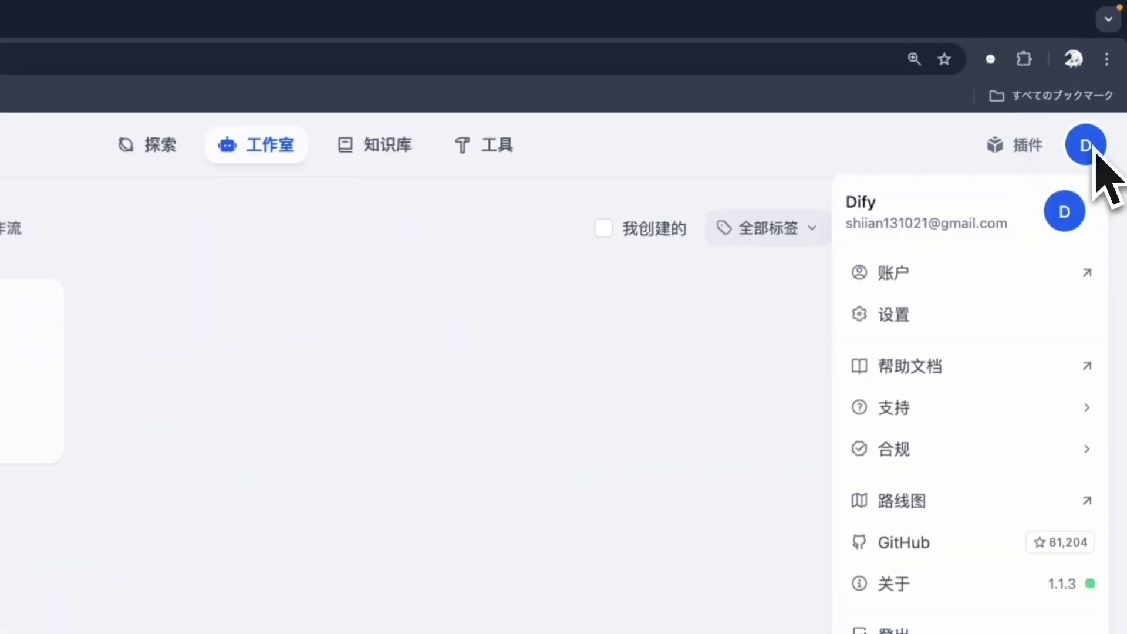
{"action": "left_click", "coordinate": [946, 325]}
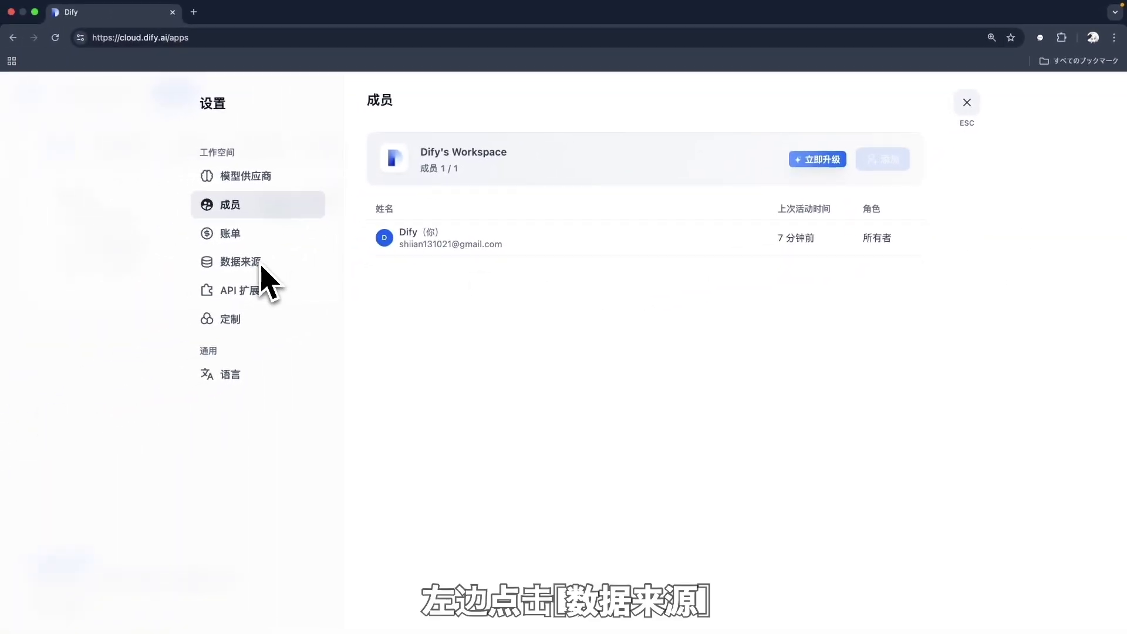
{"action": "left_click", "coordinate": [275, 271]}
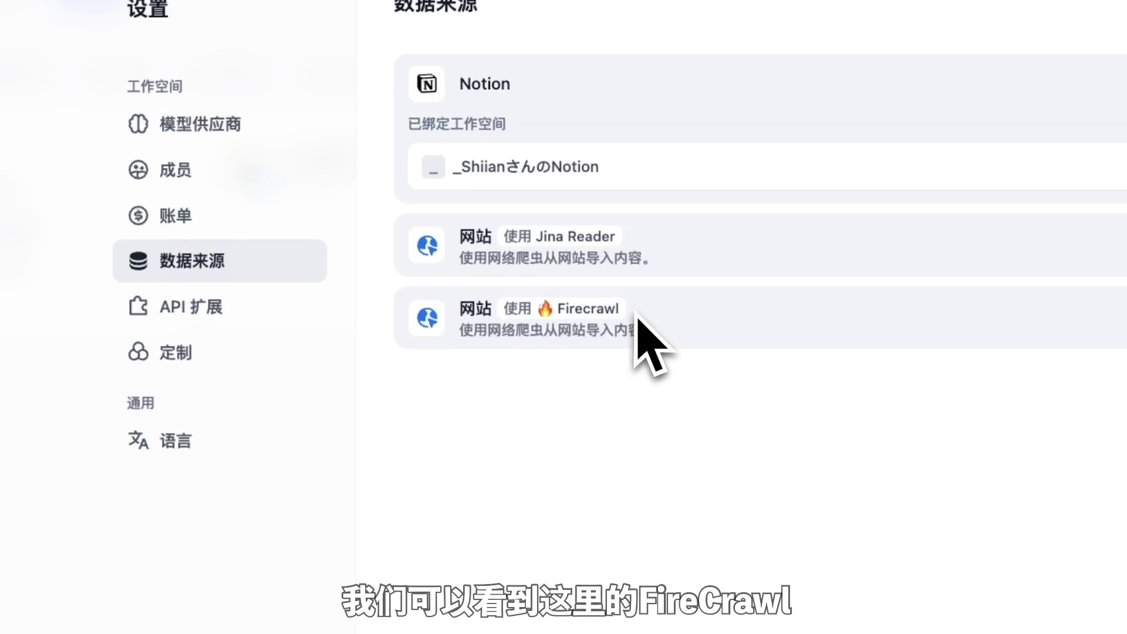
{"action": "left_click", "coordinate": [890, 305]}
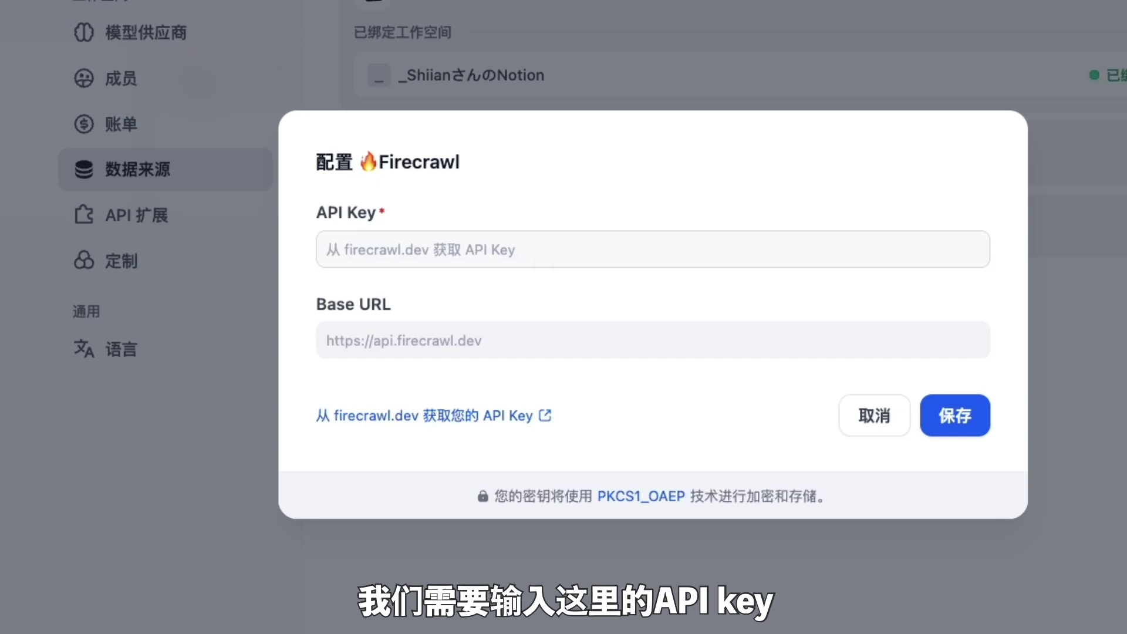
{"action": "left_click", "coordinate": [531, 418]}
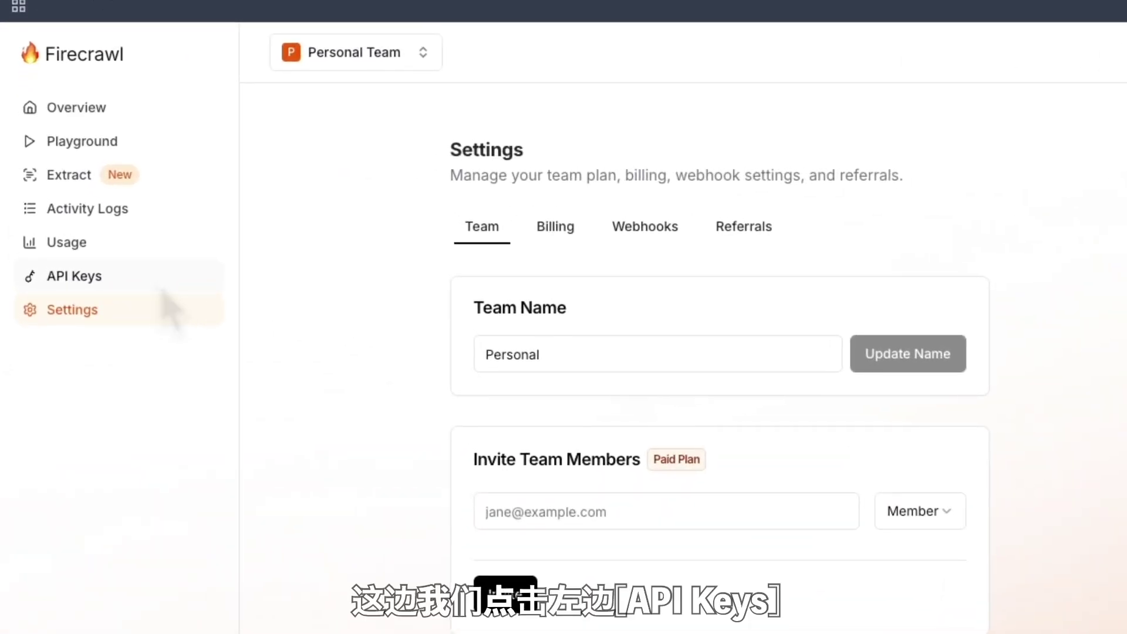
Copy Firecrawl's Default API key from the API Keys page and return to the Dify tab
{"action": "left_click", "coordinate": [74, 276]}
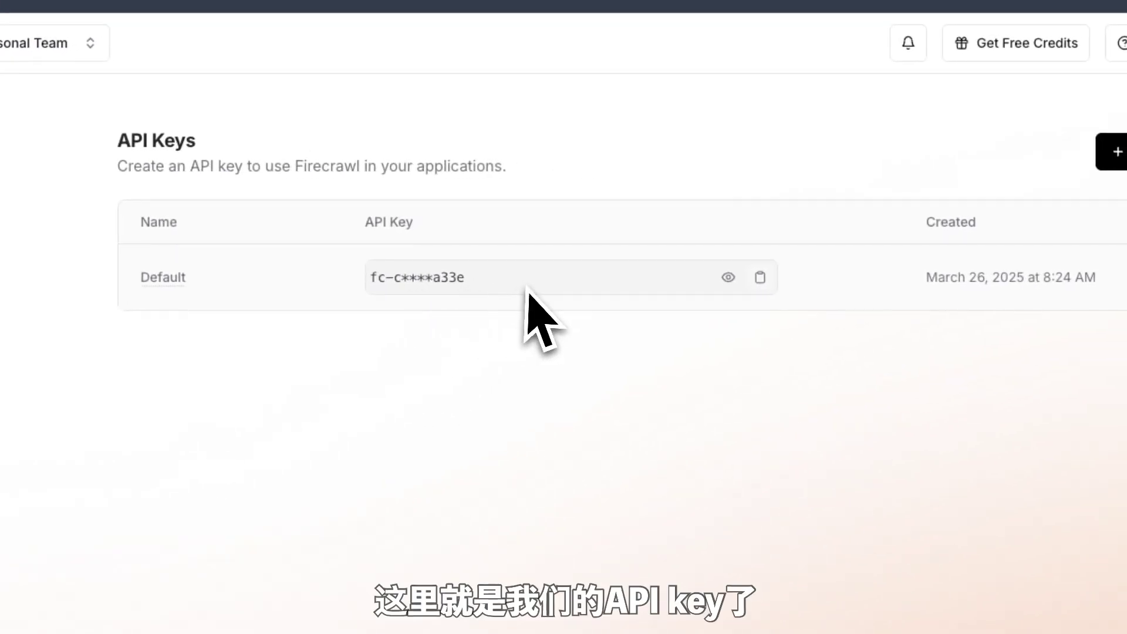
{"action": "left_click", "coordinate": [760, 279]}
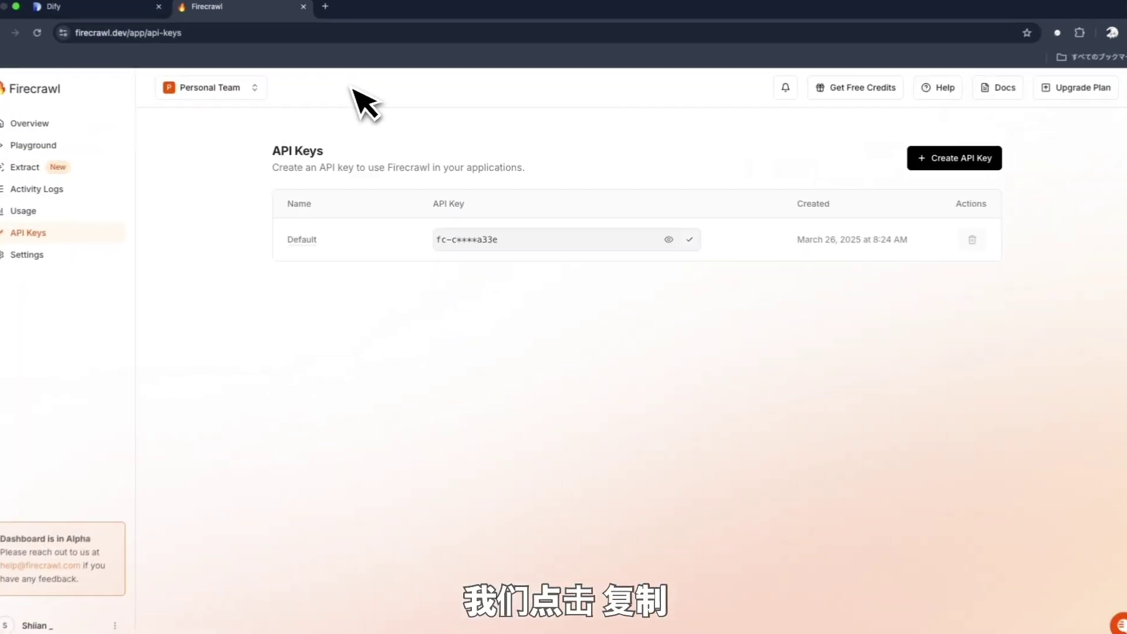
{"action": "left_click", "coordinate": [70, 7]}
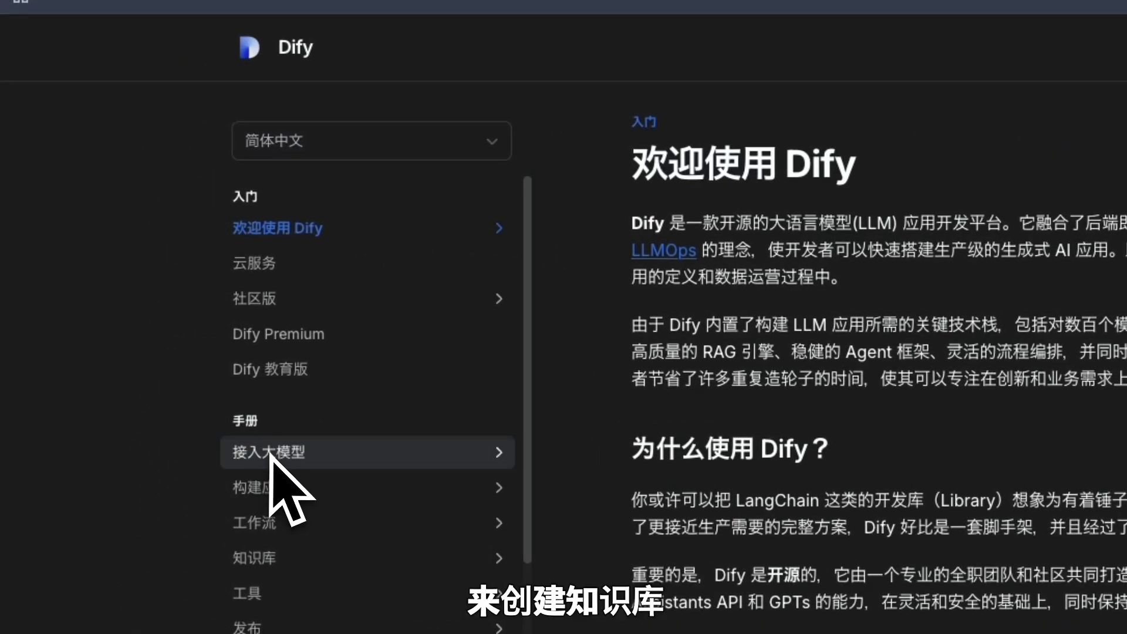
Browse the 工作流 and 节点说明 docs pages, checking their URLs under docs.dify.ai/zh-hans/guides/
{"action": "left_click", "coordinate": [278, 524]}
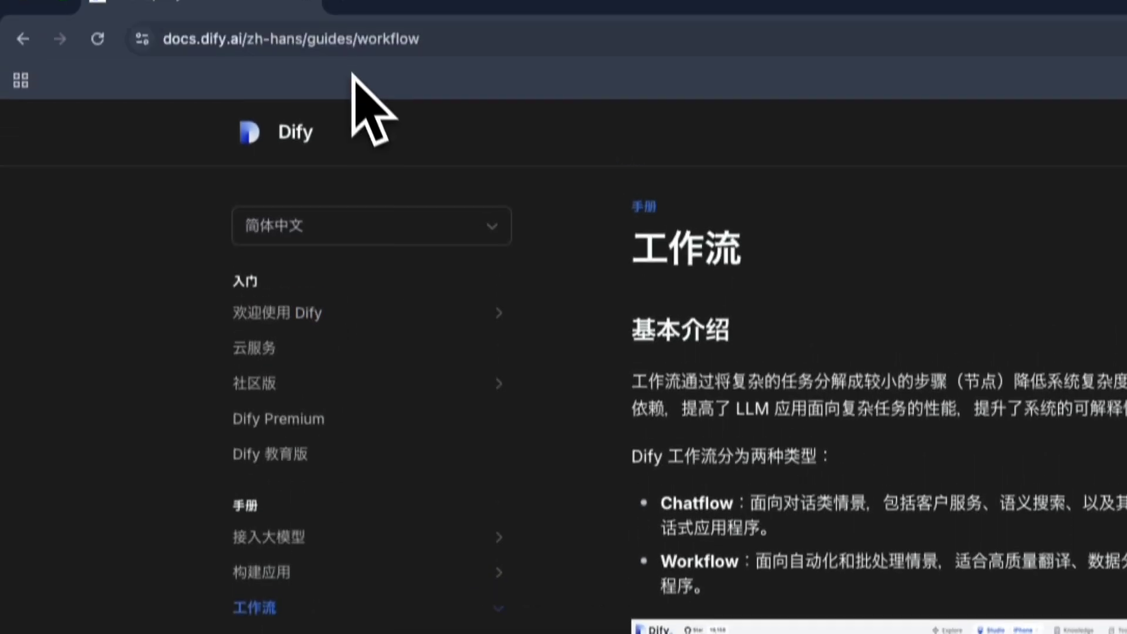
{"action": "left_click", "coordinate": [355, 67]}
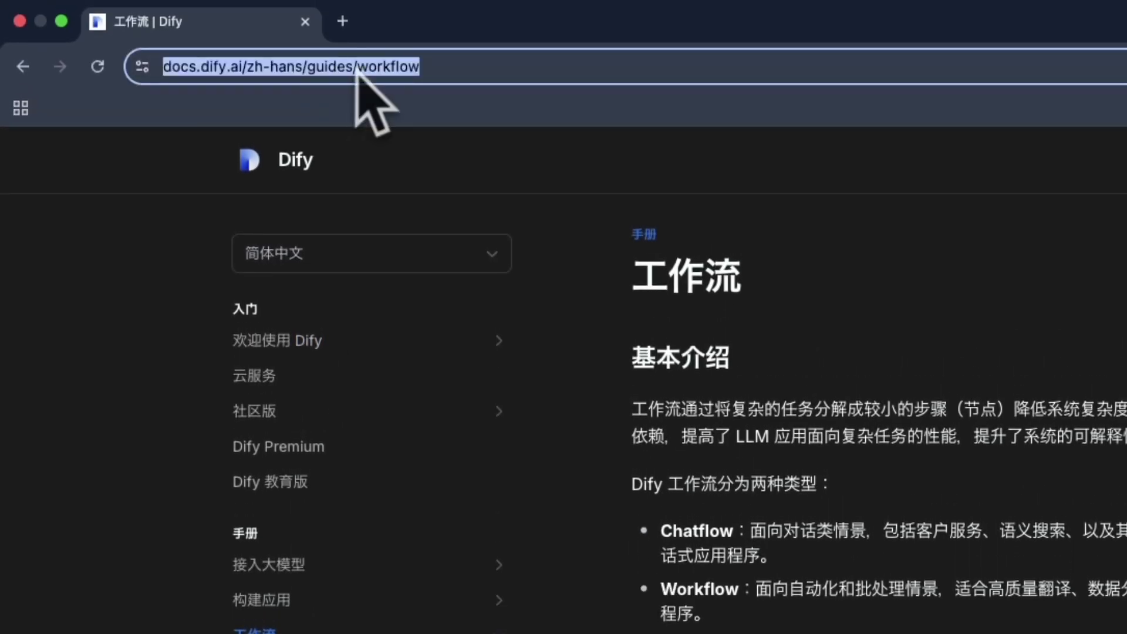
{"action": "left_click", "coordinate": [360, 70]}
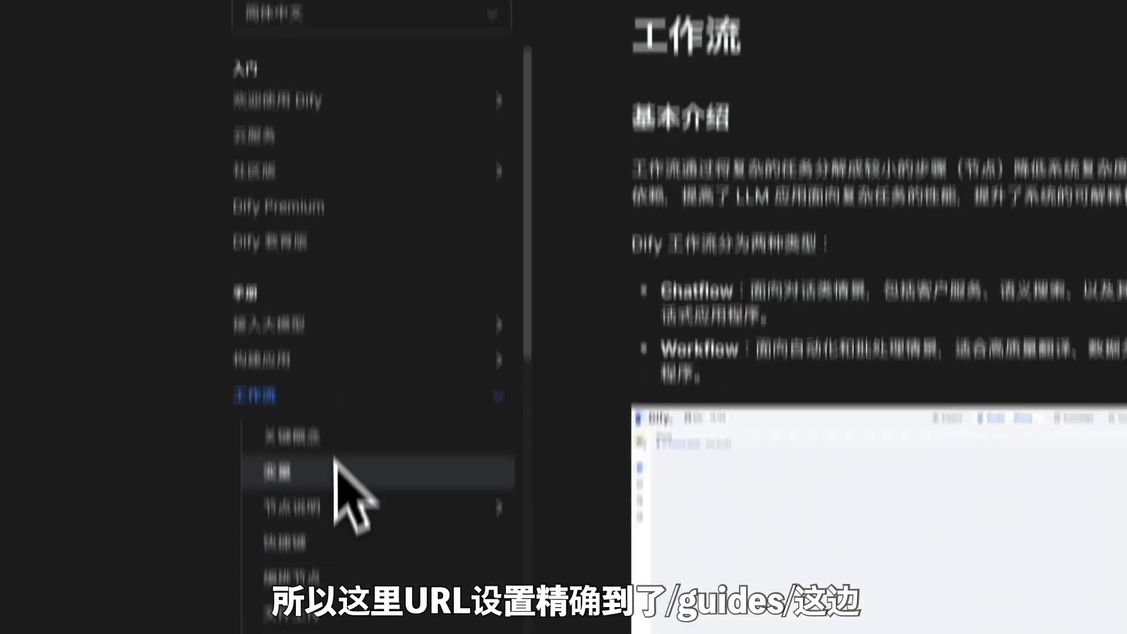
{"action": "left_click", "coordinate": [337, 390]}
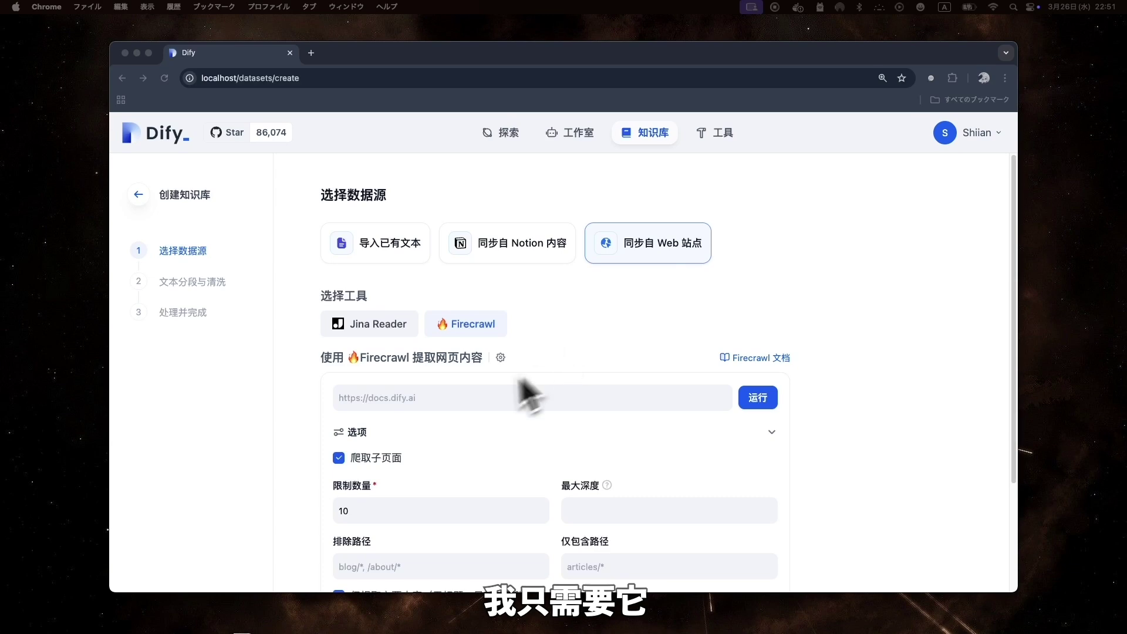
{"action": "left_click", "coordinate": [402, 411]}
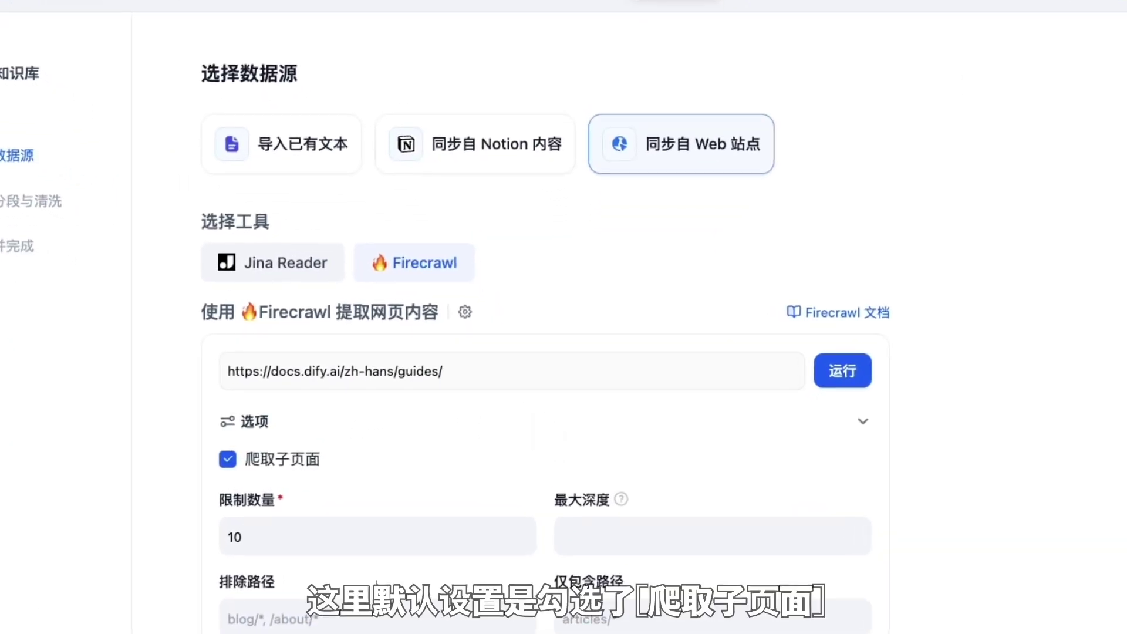
Set the Firecrawl crawl limit to 30 pages with max depth 3 and run the crawl
{"action": "scroll", "coordinate": [541, 428], "scroll_direction": "down", "scroll_amount": 3}
{"action": "left_click", "coordinate": [495, 442]}
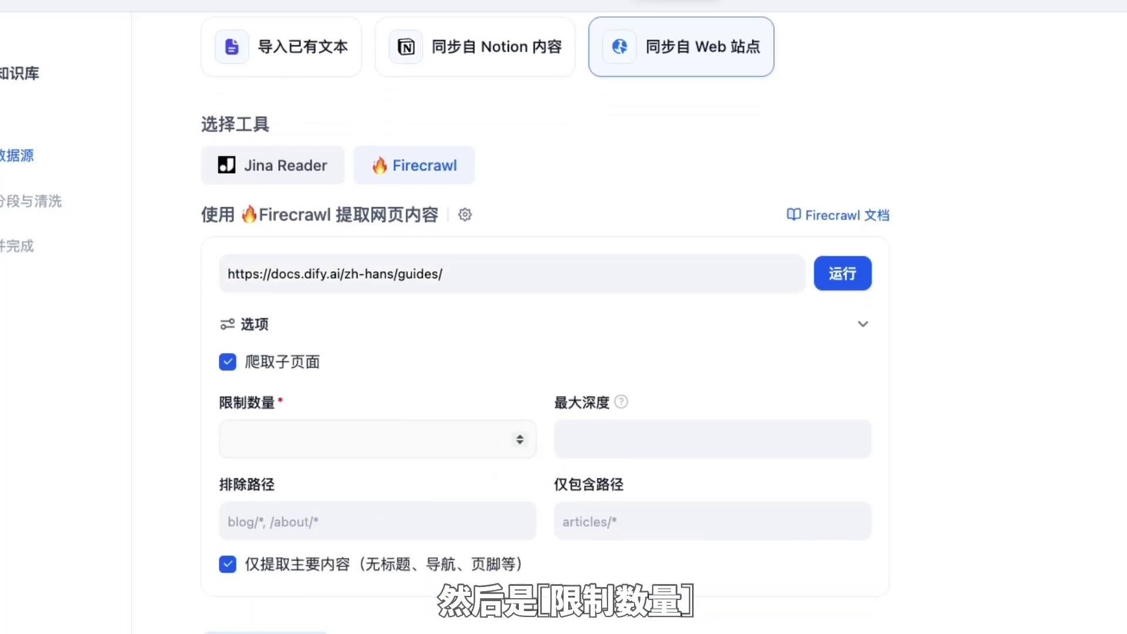
{"action": "type", "text": "3"}
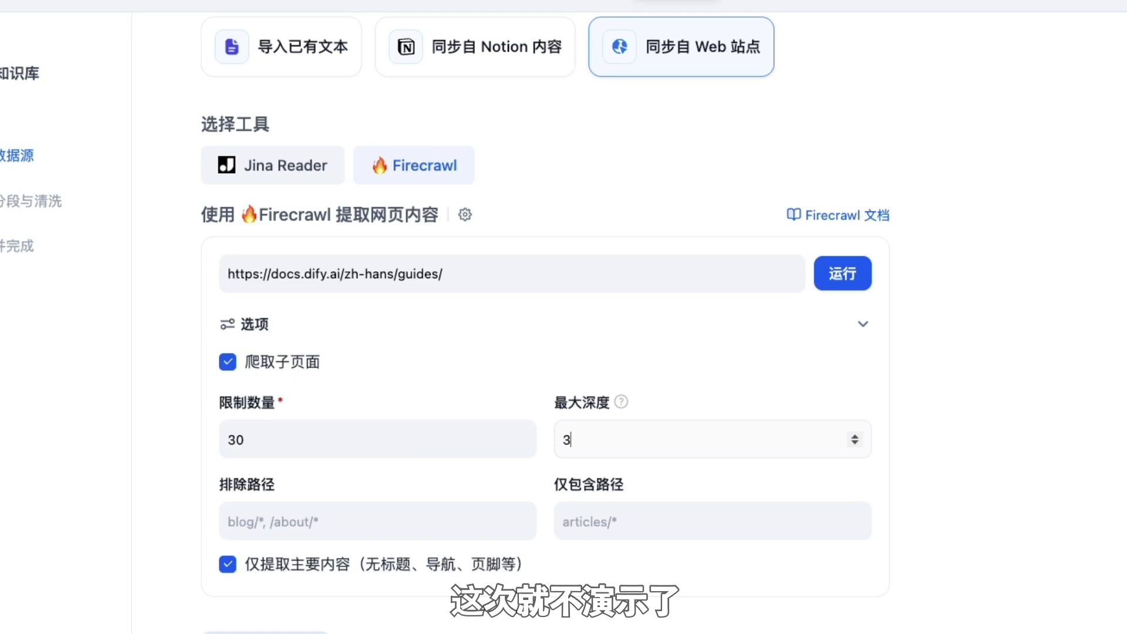
{"action": "scroll", "coordinate": [546, 323], "scroll_direction": "down", "scroll_amount": 2}
{"action": "left_click", "coordinate": [839, 168]}
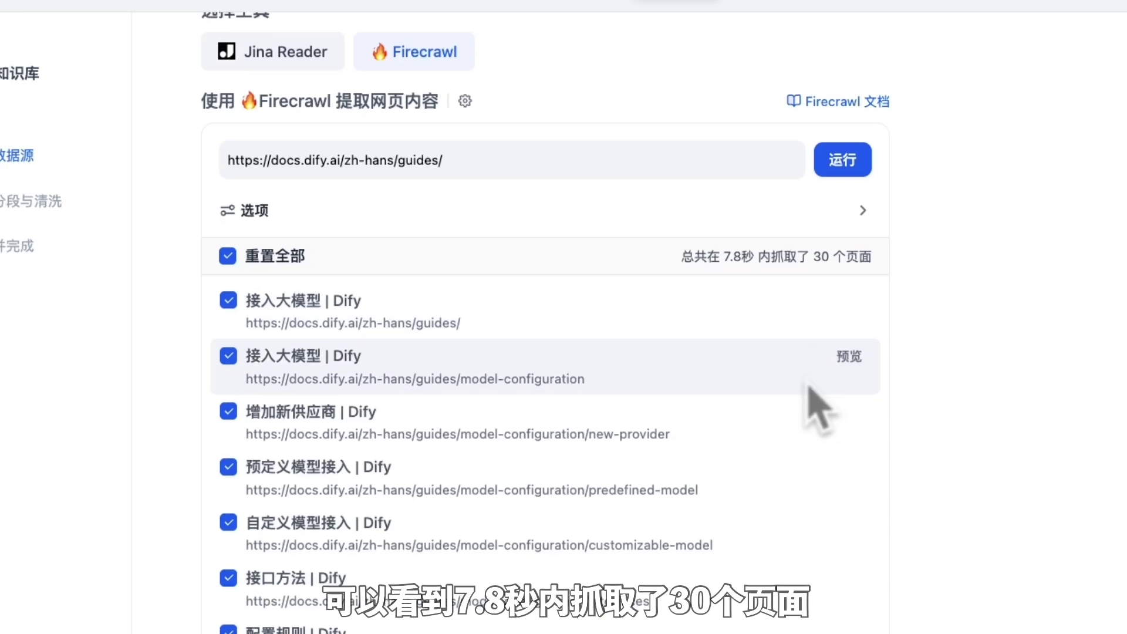
Scroll through the 30 crawled guide pages, leaving every page selected
{"action": "scroll", "coordinate": [818, 402], "scroll_direction": "down", "scroll_amount": 6}
{"action": "scroll", "coordinate": [817, 375], "scroll_direction": "down", "scroll_amount": 6}
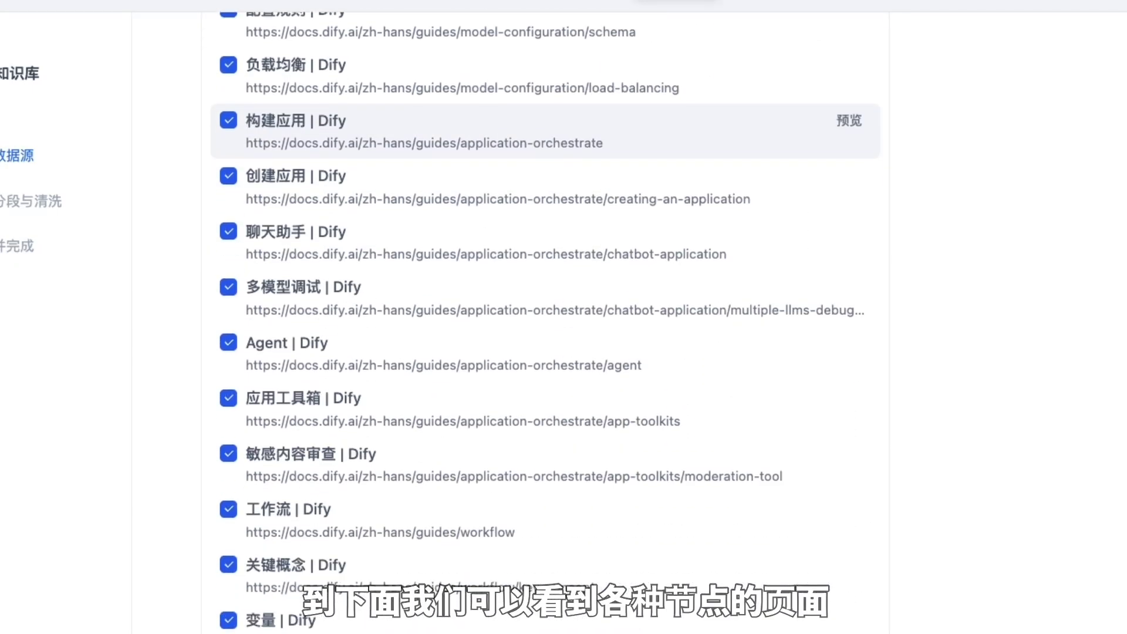
{"action": "scroll", "coordinate": [817, 355], "scroll_direction": "down", "scroll_amount": 12}
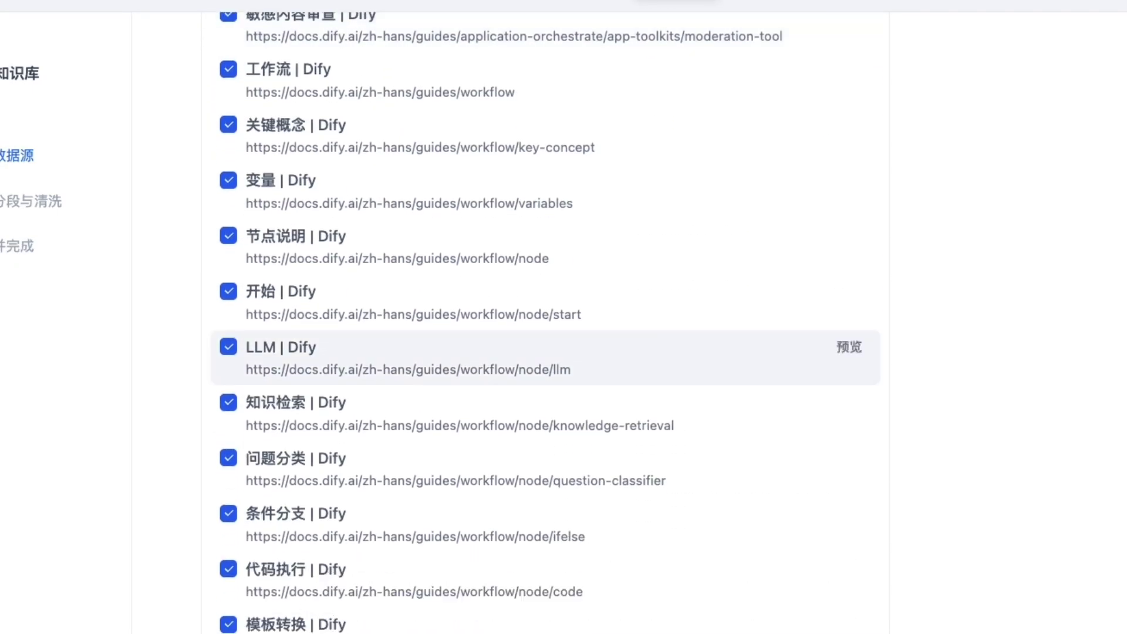
{"action": "scroll", "coordinate": [818, 355], "scroll_direction": "down", "scroll_amount": 1}
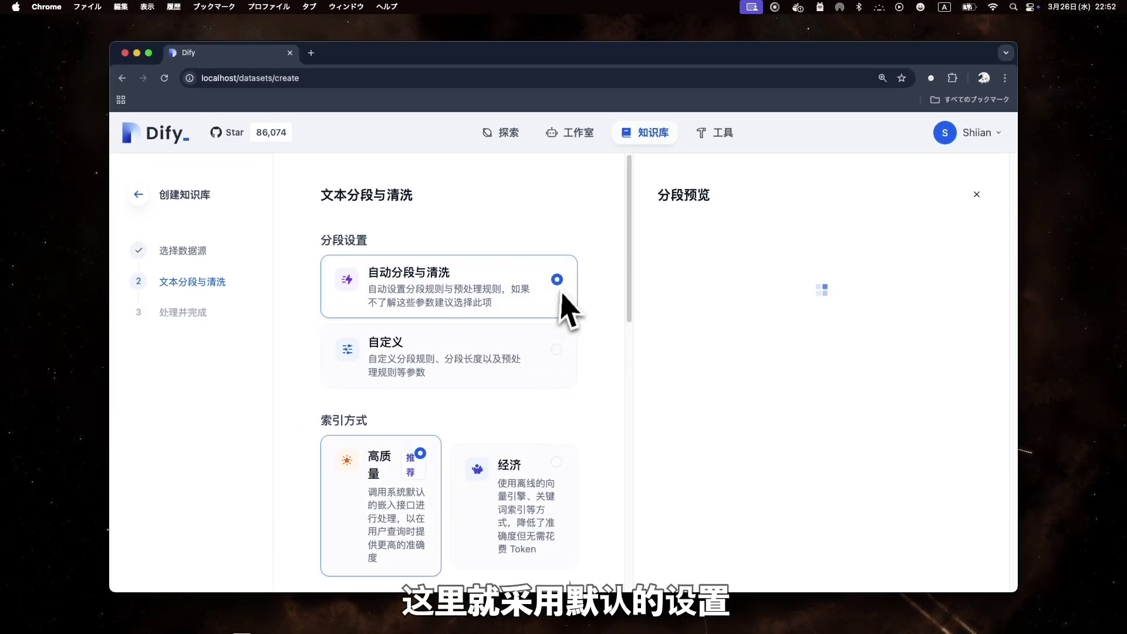
Use hybrid search reranked by rerank-multilingual-v3.0, then save and process the crawled pages
{"action": "scroll", "coordinate": [603, 348], "scroll_direction": "down", "scroll_amount": 5}
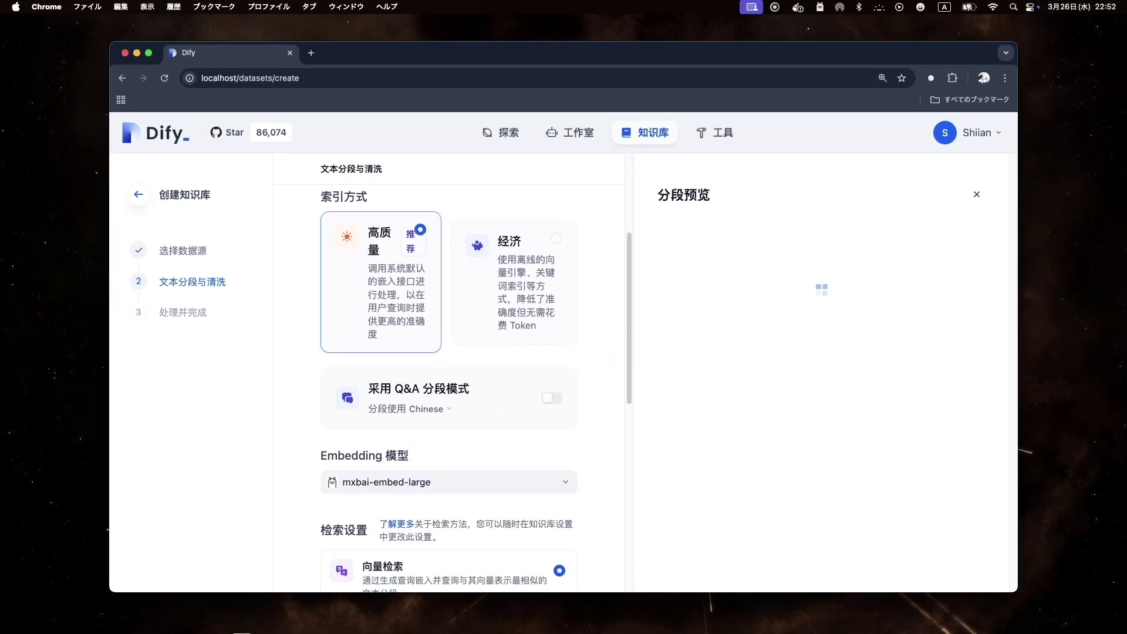
{"action": "scroll", "coordinate": [594, 351], "scroll_direction": "down", "scroll_amount": 3}
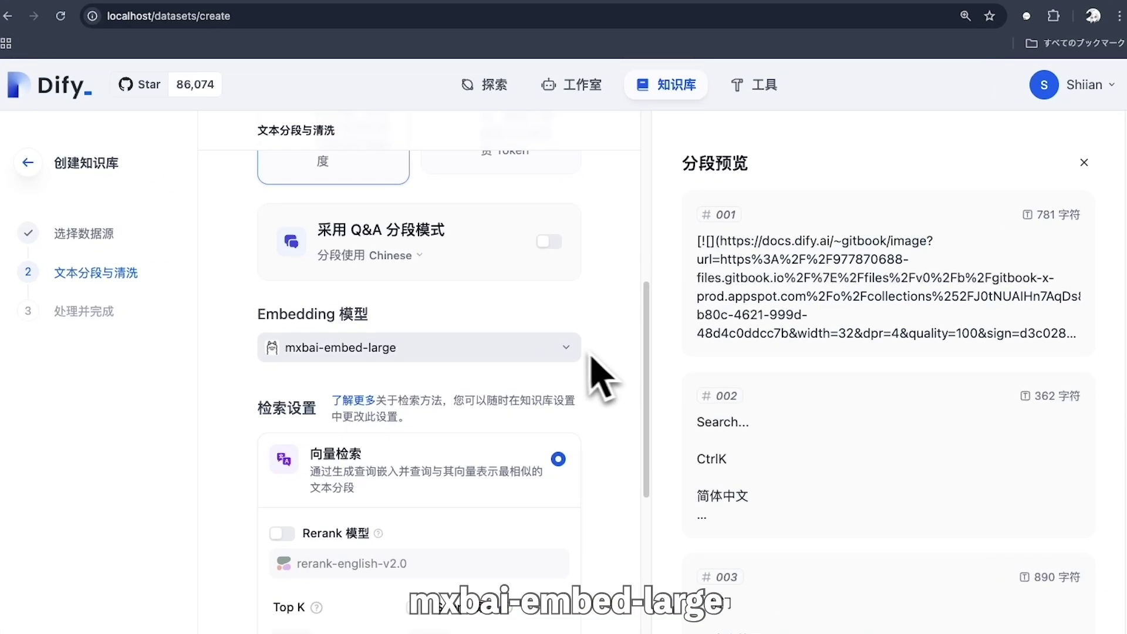
{"action": "scroll", "coordinate": [608, 379], "scroll_direction": "down", "scroll_amount": 7}
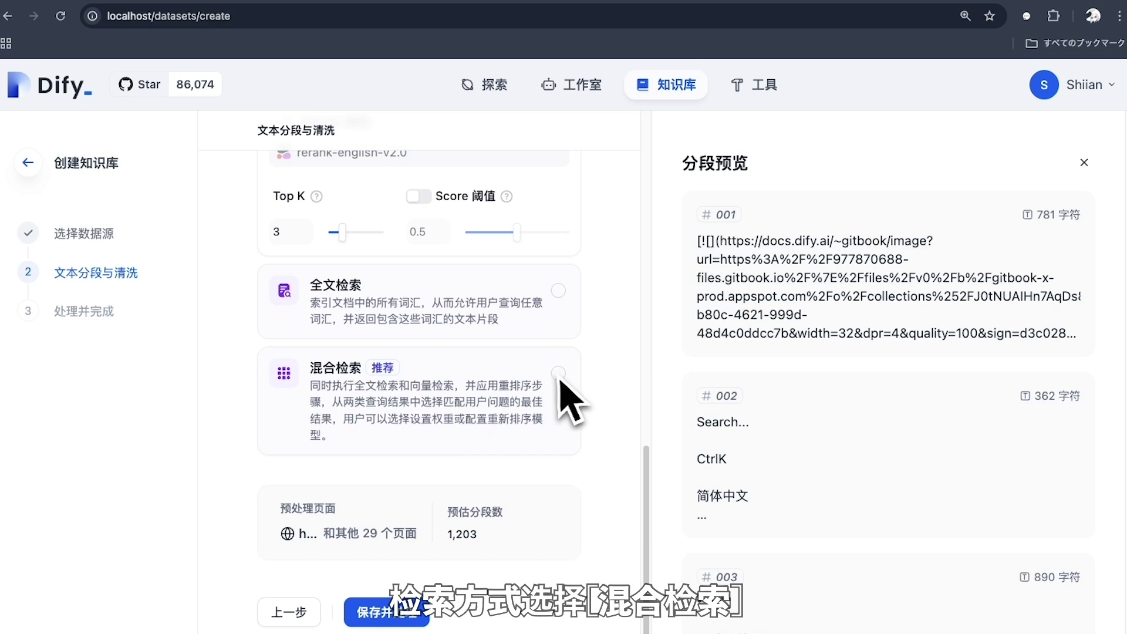
{"action": "left_click", "coordinate": [559, 373]}
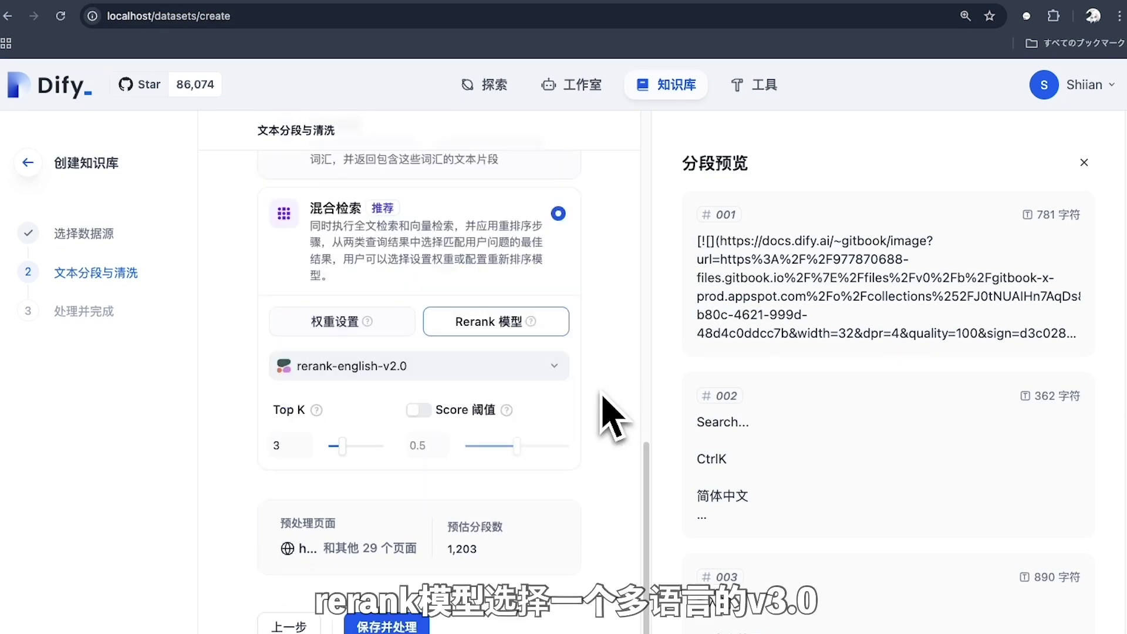
{"action": "left_click", "coordinate": [554, 366]}
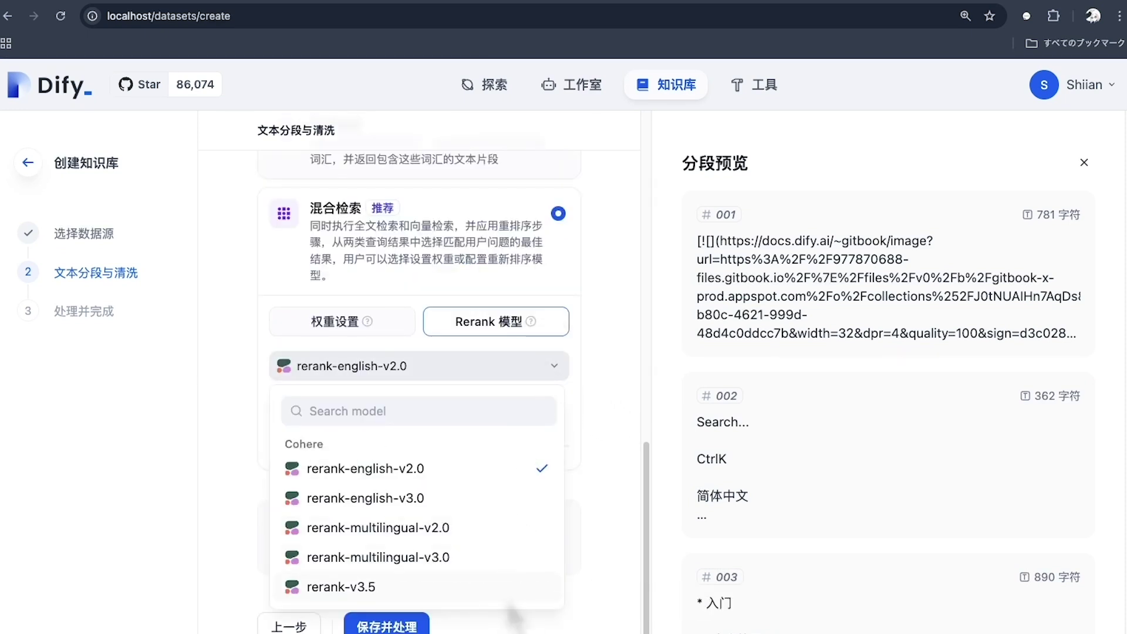
{"action": "left_click", "coordinate": [513, 567]}
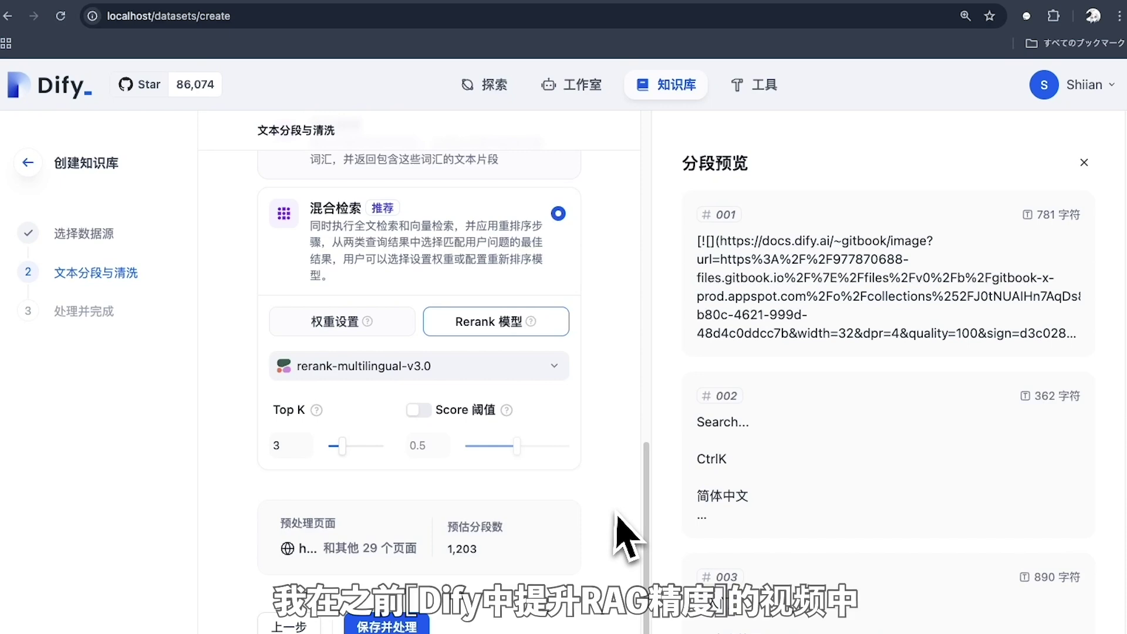
{"action": "scroll", "coordinate": [617, 514], "scroll_direction": "down", "scroll_amount": 1}
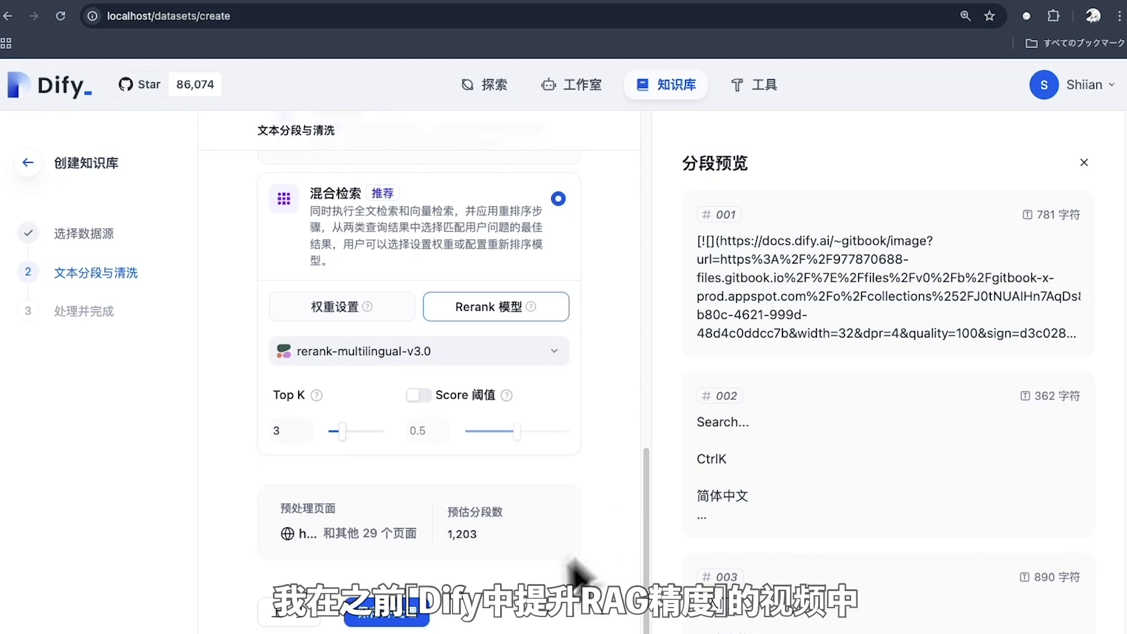
{"action": "left_click", "coordinate": [416, 623]}
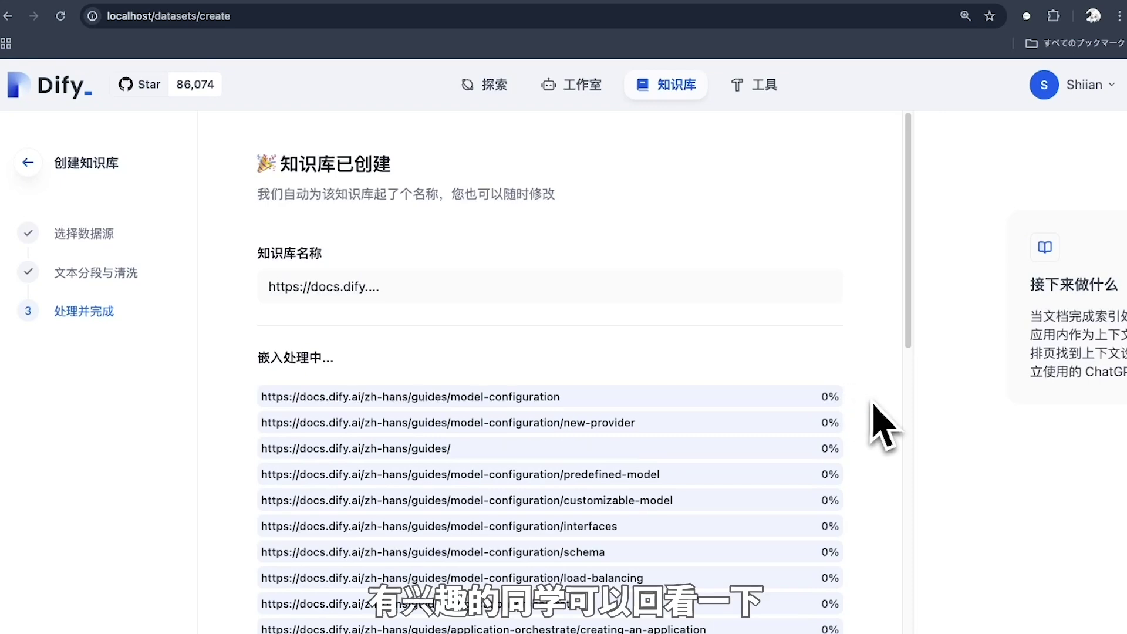
Browse both pages of the 30 embedded documents, then return to the knowledge base list
{"action": "scroll", "coordinate": [876, 415], "scroll_direction": "down", "scroll_amount": 10}
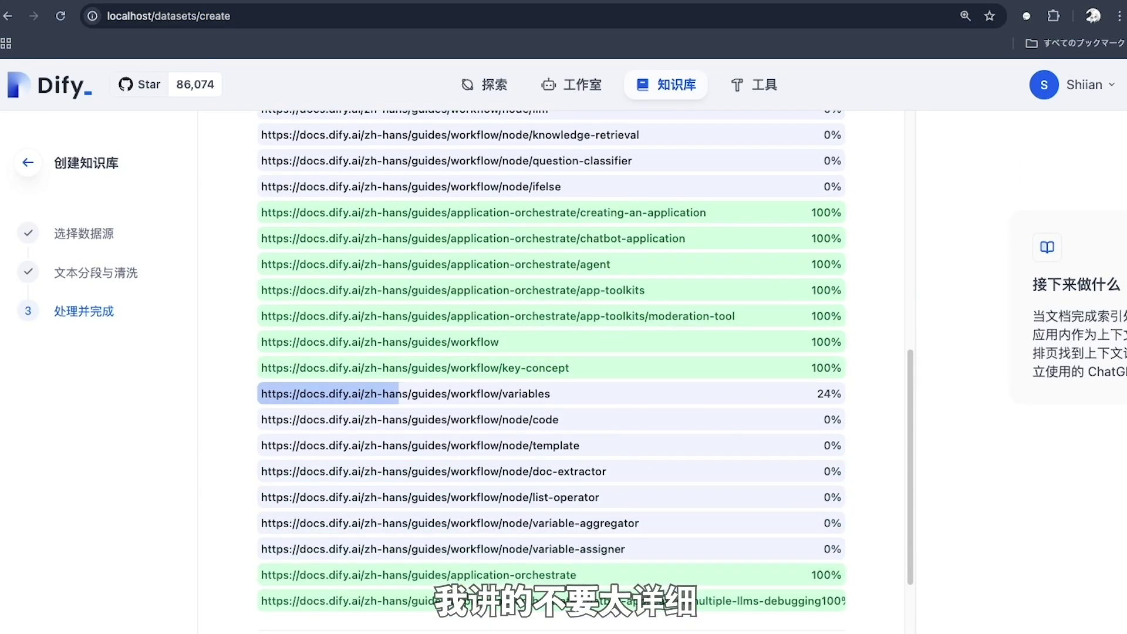
{"action": "scroll", "coordinate": [876, 409], "scroll_direction": "down", "scroll_amount": 3}
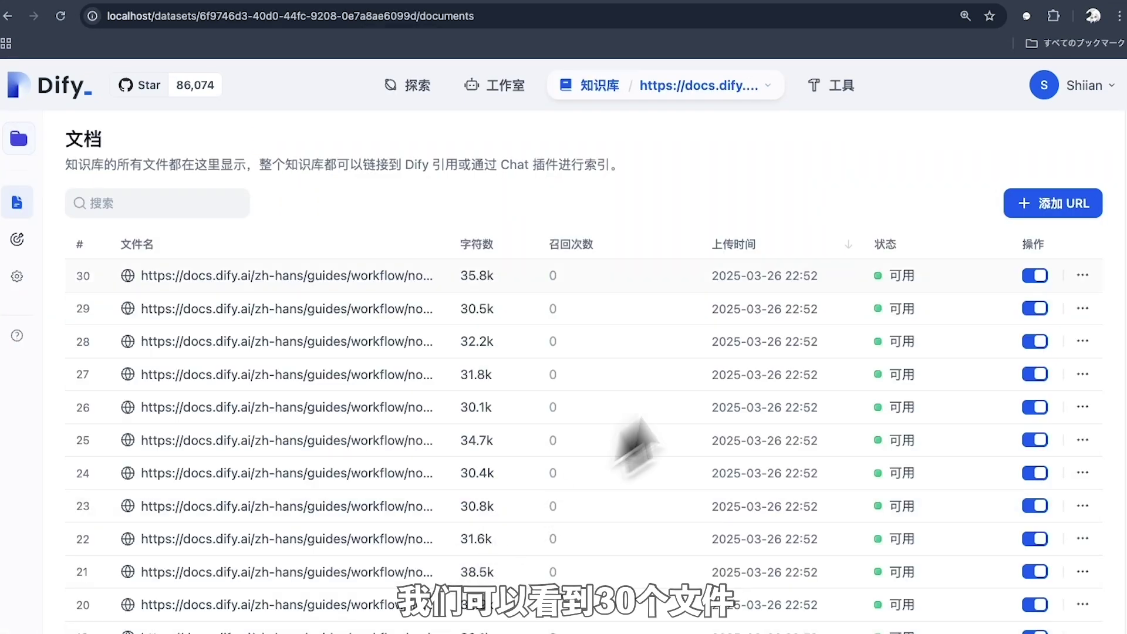
{"action": "scroll", "coordinate": [866, 293], "scroll_direction": "down", "scroll_amount": 3}
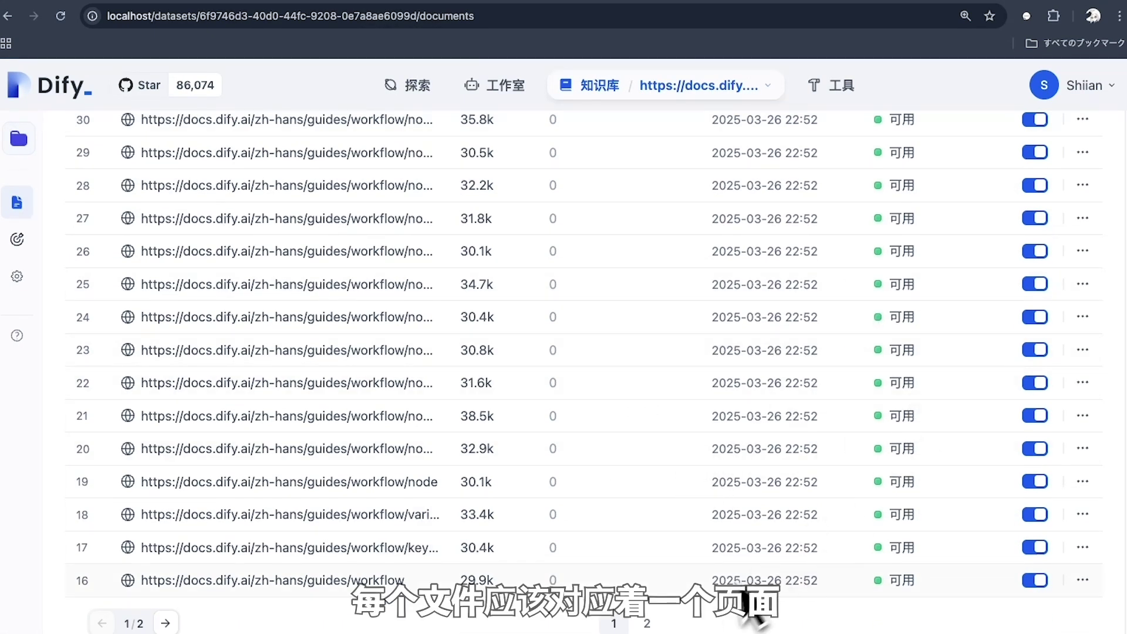
{"action": "left_click", "coordinate": [647, 624]}
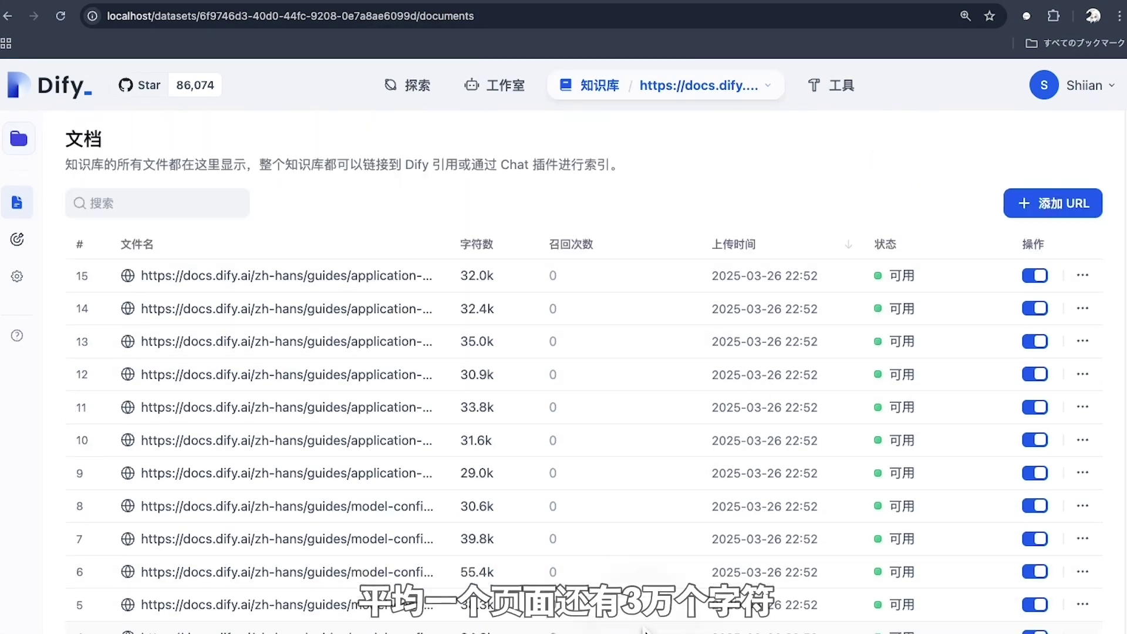
{"action": "scroll", "coordinate": [467, 531], "scroll_direction": "down", "scroll_amount": 3}
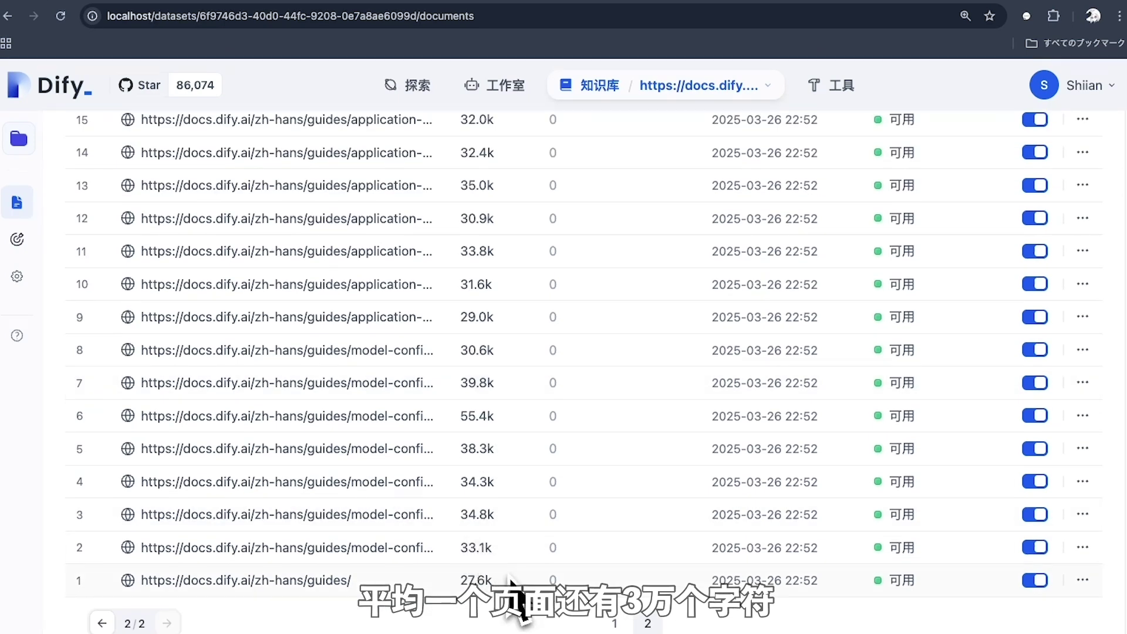
{"action": "scroll", "coordinate": [510, 581], "scroll_direction": "up", "scroll_amount": 3}
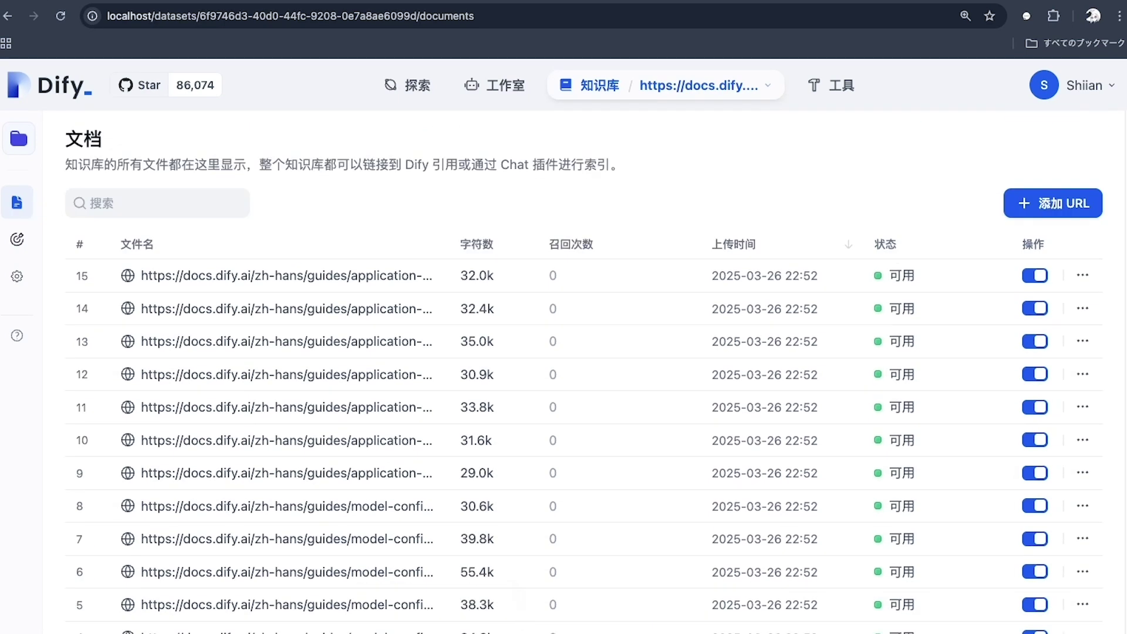
{"action": "left_click", "coordinate": [599, 85]}
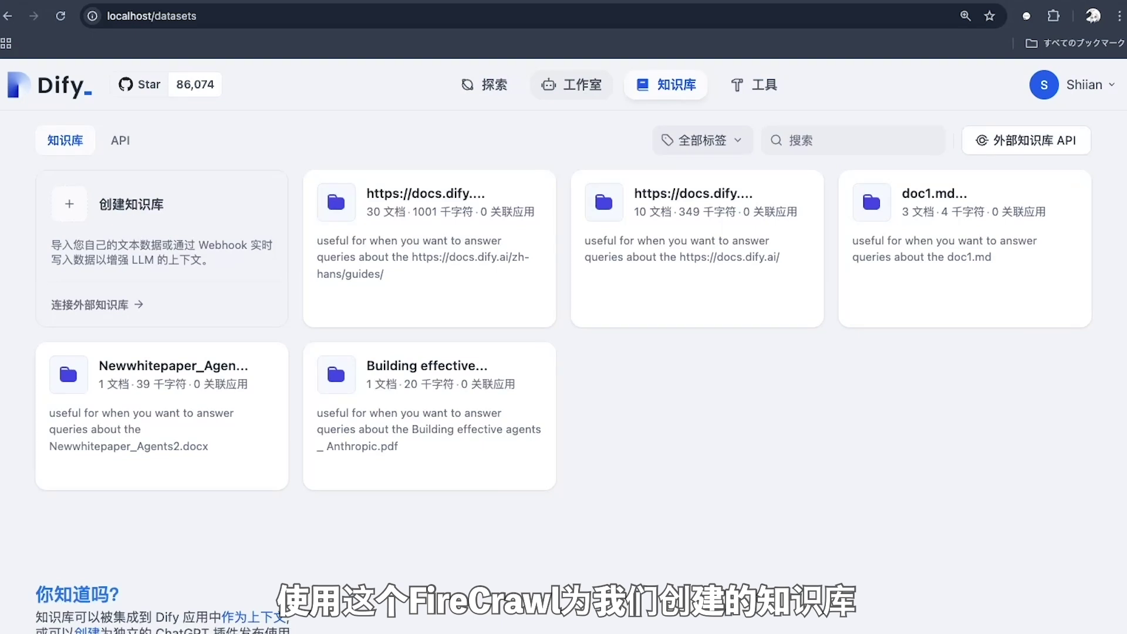
Create a blank Chatflow app named DifyDocQA with an alien emoji icon
{"action": "left_click", "coordinate": [571, 84]}
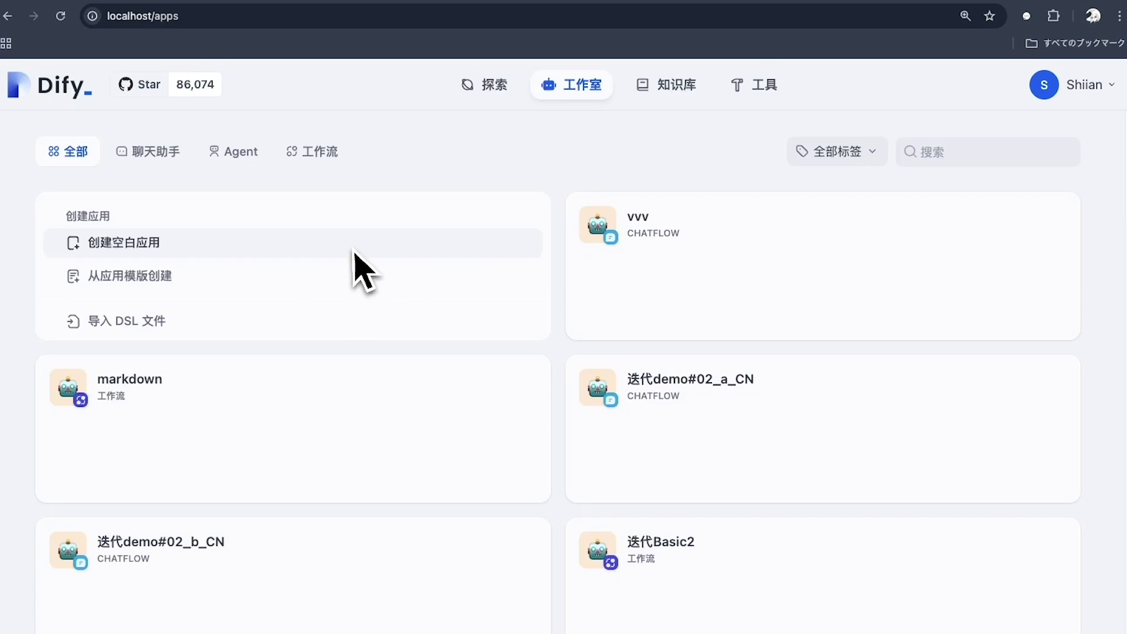
{"action": "left_click", "coordinate": [354, 252]}
{"action": "left_click", "coordinate": [223, 411]}
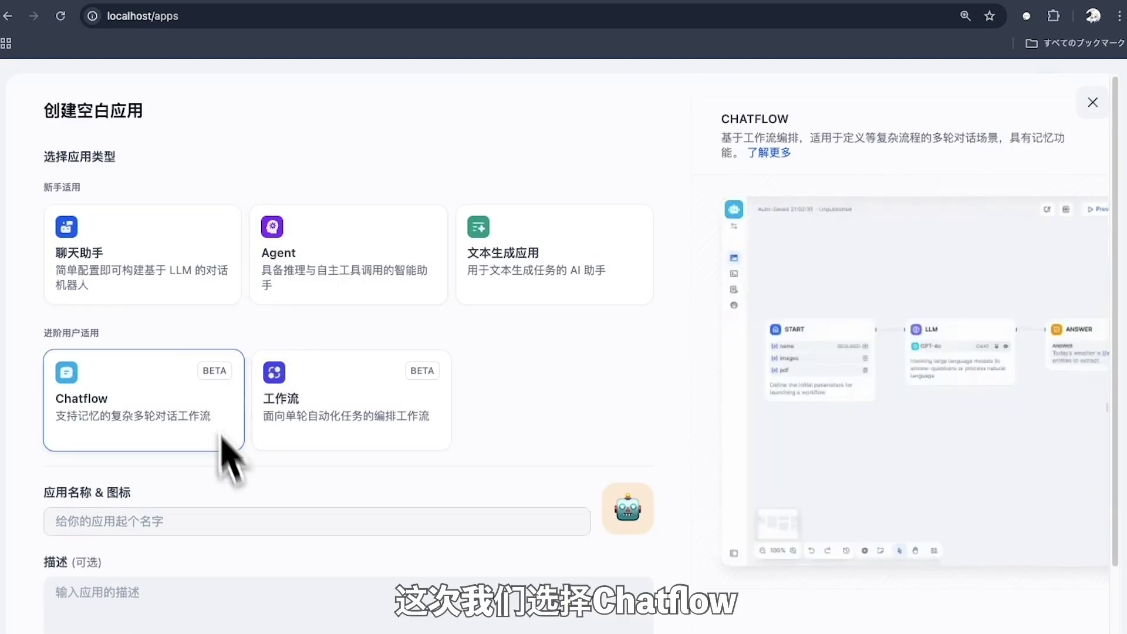
{"action": "type", "text": "DifyDocQA"}
{"action": "scroll", "coordinate": [628, 433], "scroll_direction": "down", "scroll_amount": 2}
{"action": "left_click", "coordinate": [627, 417]}
{"action": "left_click", "coordinate": [583, 314]}
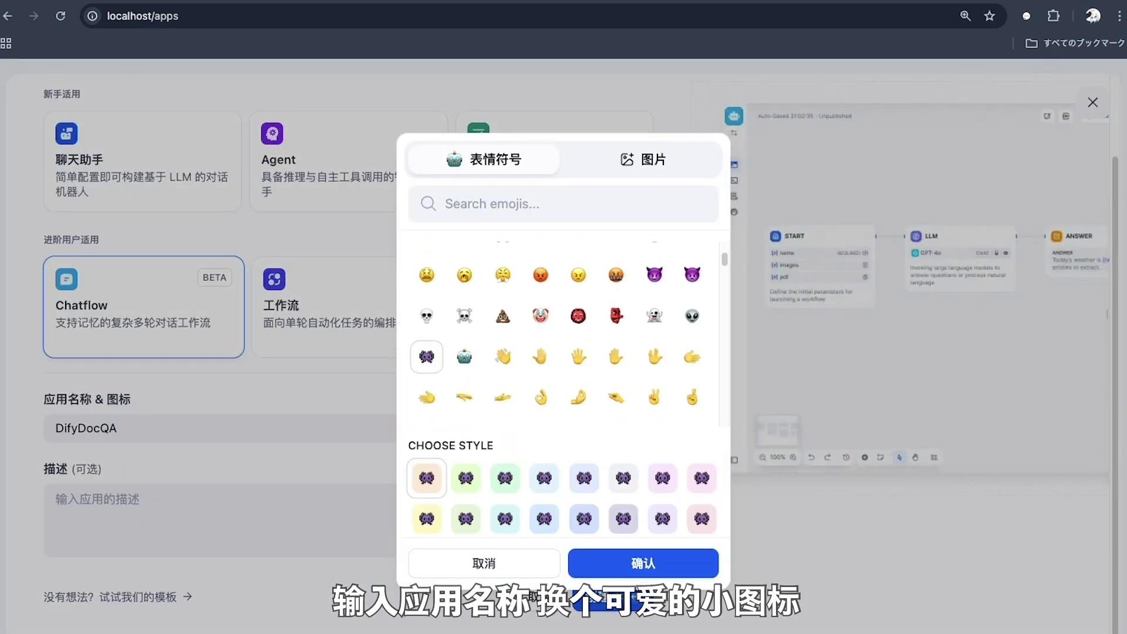
{"action": "left_click", "coordinate": [608, 564]}
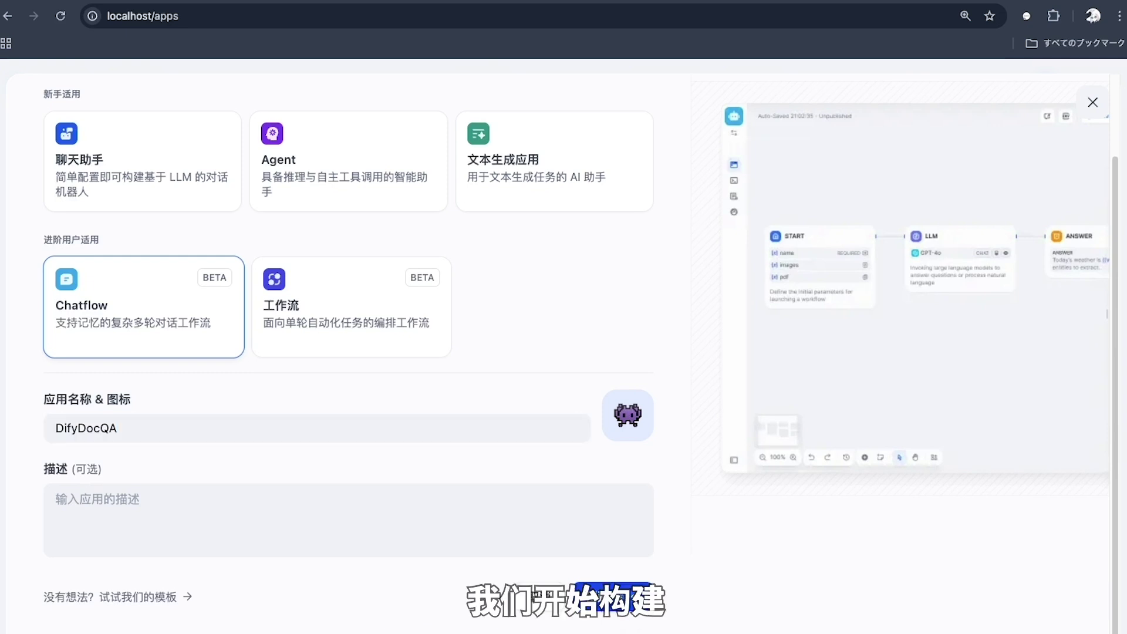
{"action": "key", "text": "super+Return"}
{"action": "left_click", "coordinate": [1090, 189]}
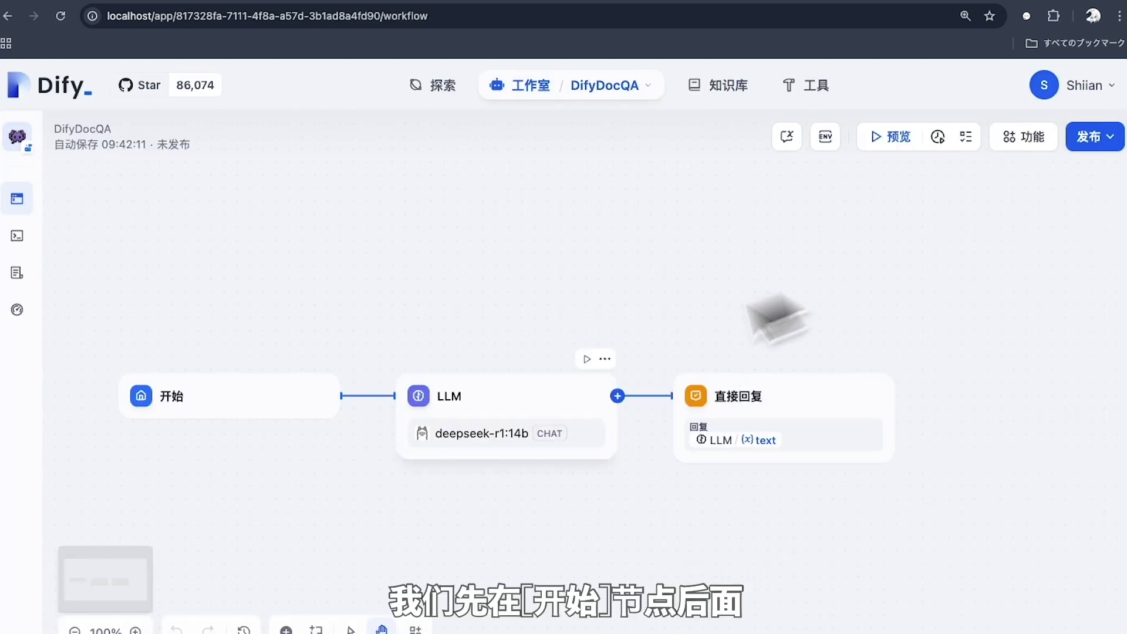
Replace the default LLM node with a 知识检索 node linked from Start to 直接回复
{"action": "left_click", "coordinate": [487, 411]}
{"action": "key", "text": "Delete"}
{"action": "left_click", "coordinate": [340, 395]}
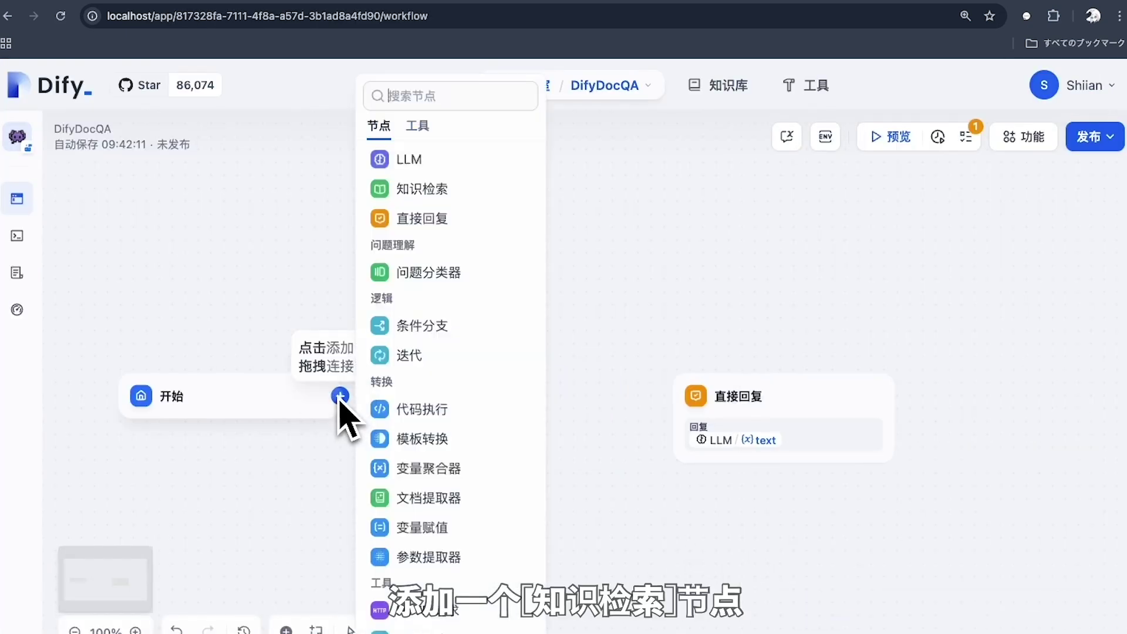
{"action": "left_click", "coordinate": [431, 197]}
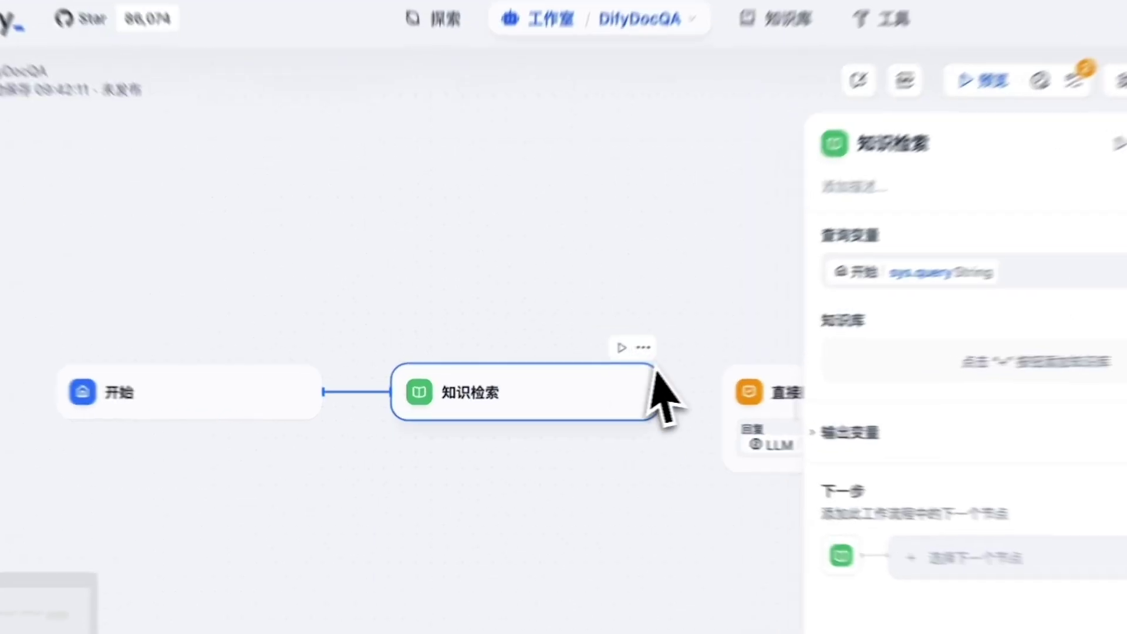
{"action": "left_click_drag", "start_coordinate": [620, 396], "coordinate": [677, 406]}
{"action": "left_click", "coordinate": [194, 370]}
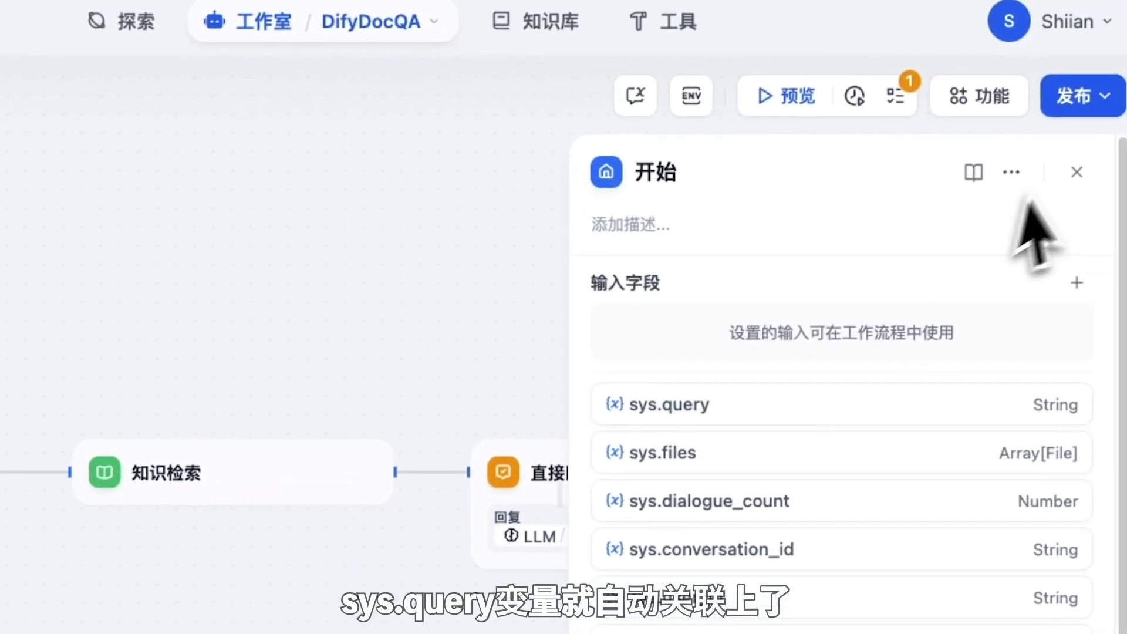
{"action": "left_click", "coordinate": [1082, 170]}
Reference the docs.dify.ai knowledge base in the 知识检索 node
{"action": "left_click", "coordinate": [250, 490]}
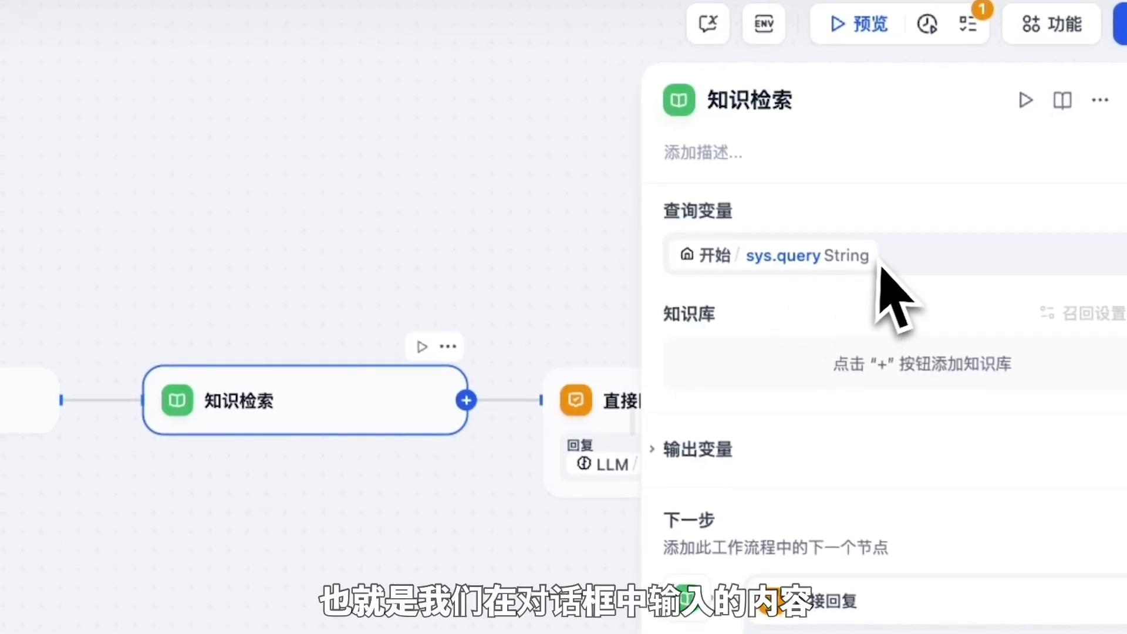
{"action": "left_click", "coordinate": [1117, 313]}
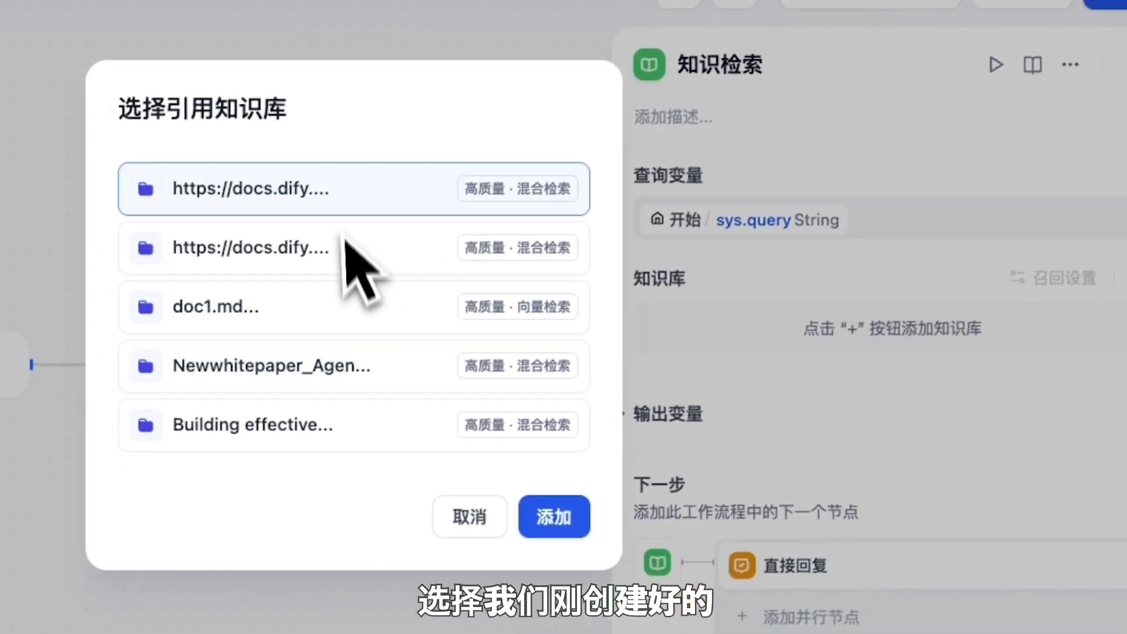
{"action": "left_click", "coordinate": [378, 187]}
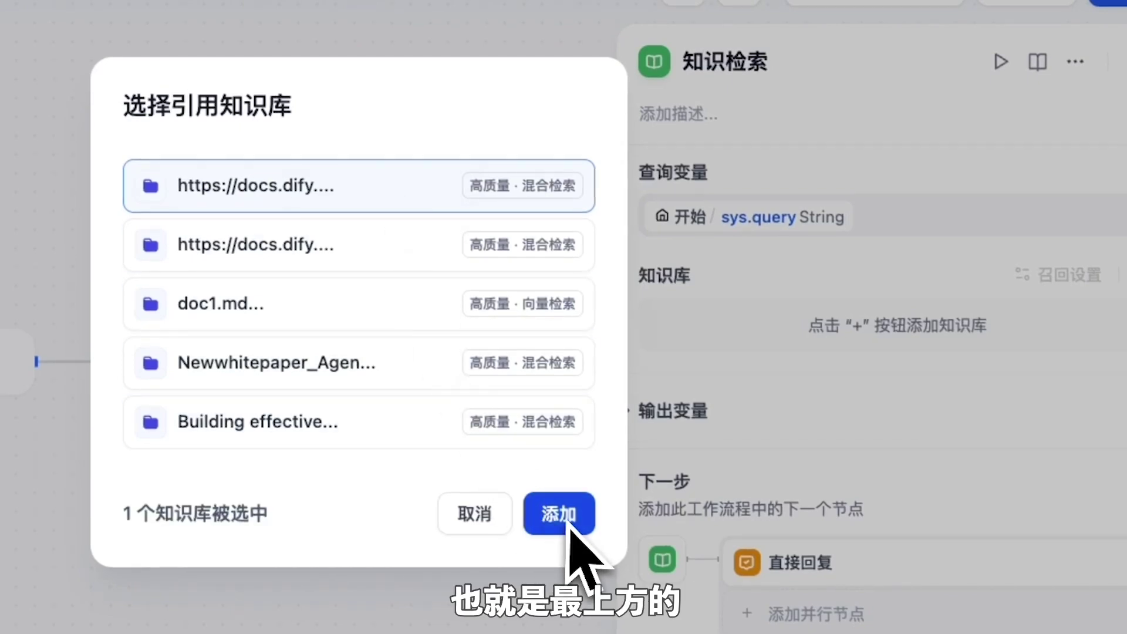
{"action": "left_click", "coordinate": [558, 515]}
Set the retrieval rerank model to rerank-multilingual-v3.0 and fold away the output variables
{"action": "left_click", "coordinate": [1065, 275]}
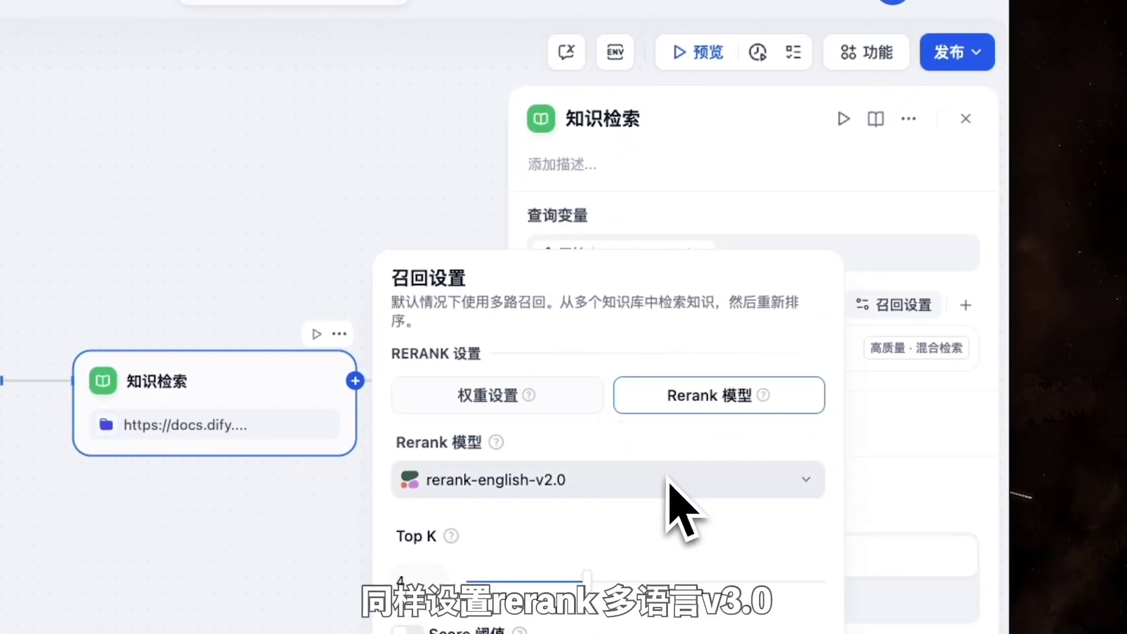
{"action": "left_click", "coordinate": [670, 480]}
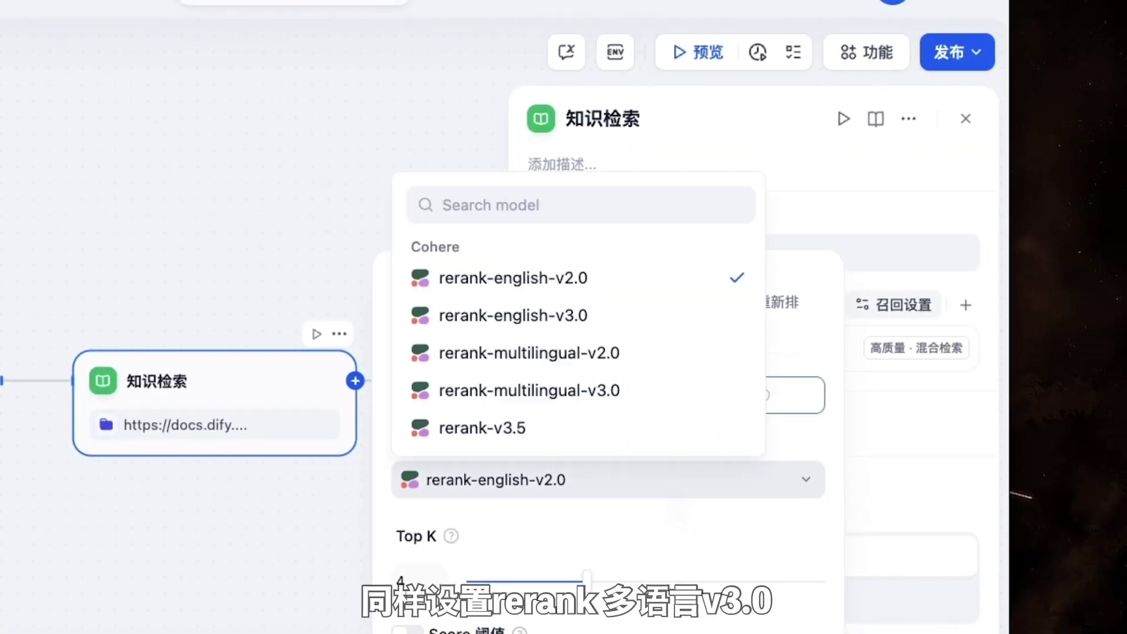
{"action": "left_click", "coordinate": [660, 401]}
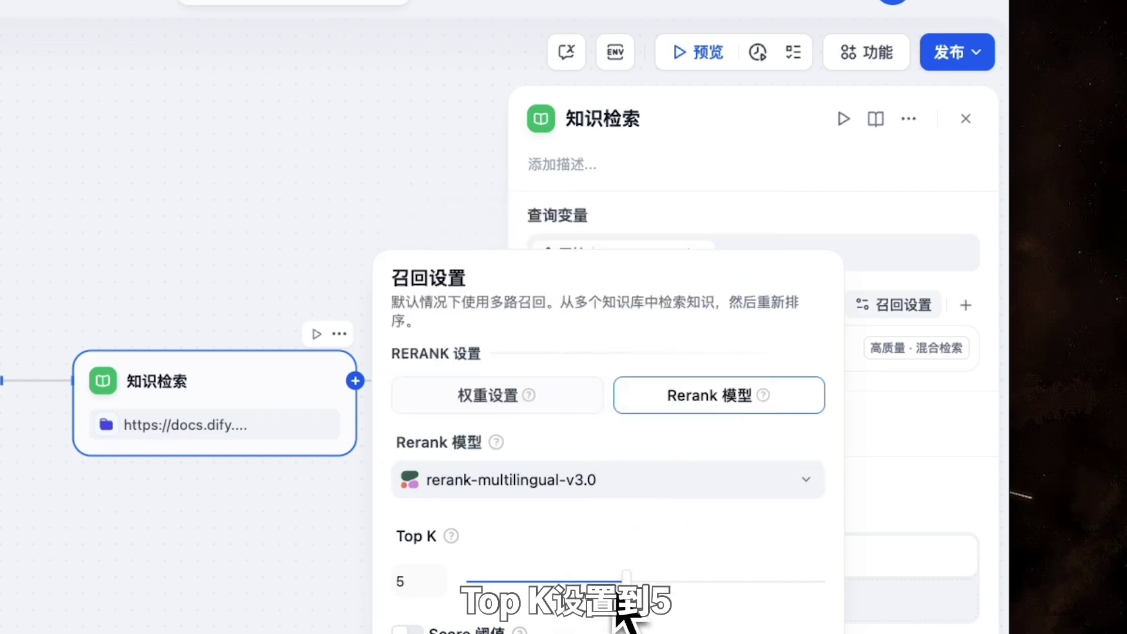
{"action": "left_click", "coordinate": [926, 465]}
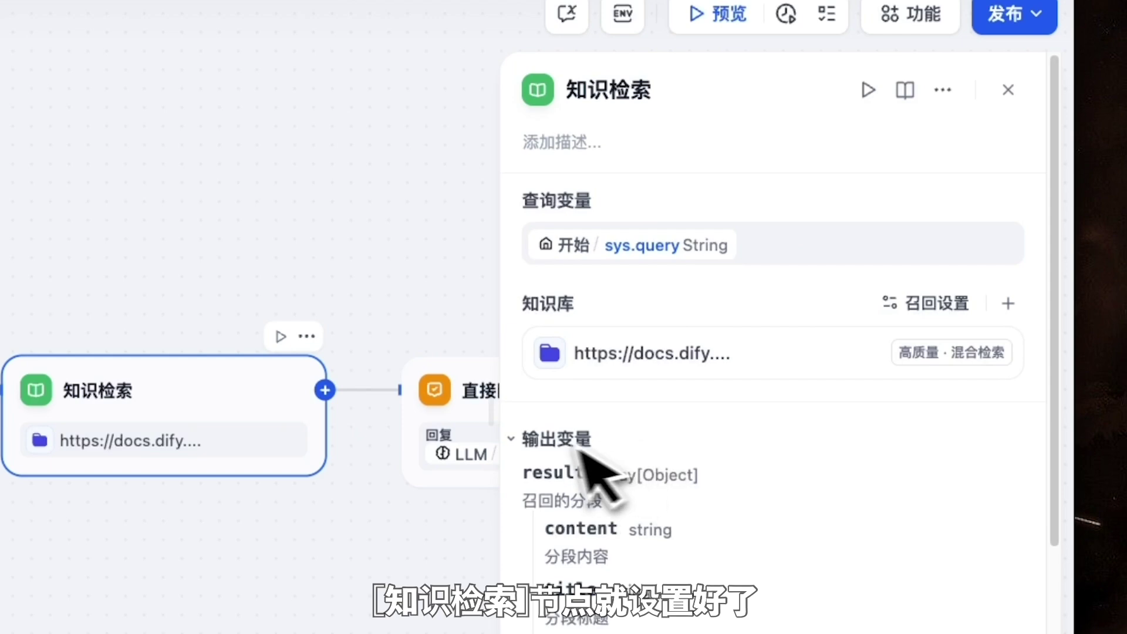
{"action": "left_click", "coordinate": [519, 445]}
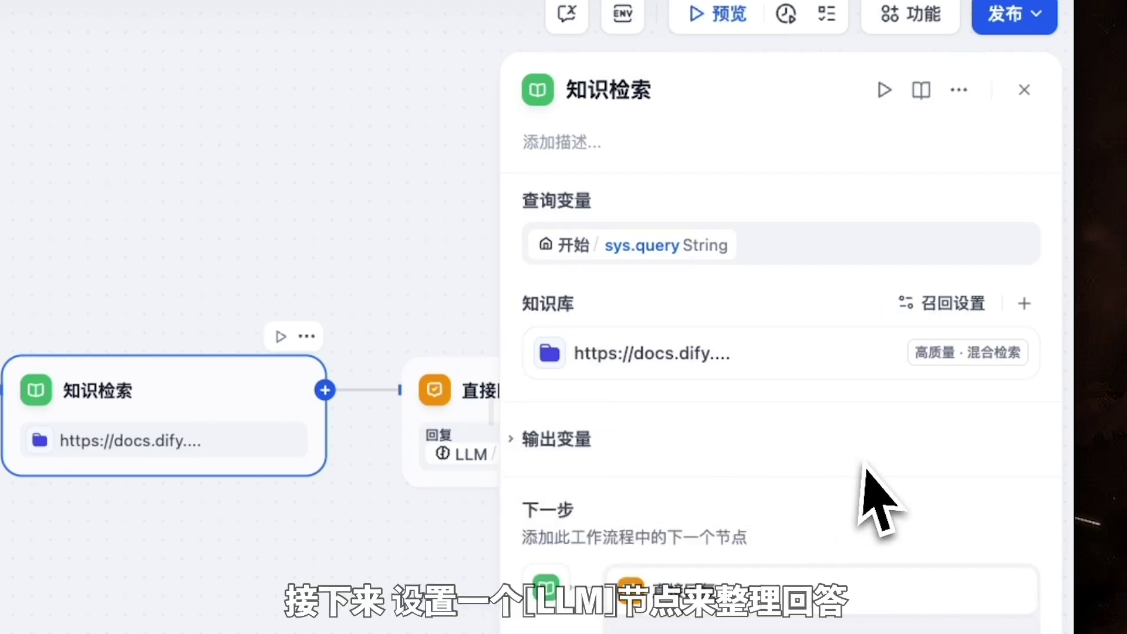
{"action": "left_click", "coordinate": [1024, 91]}
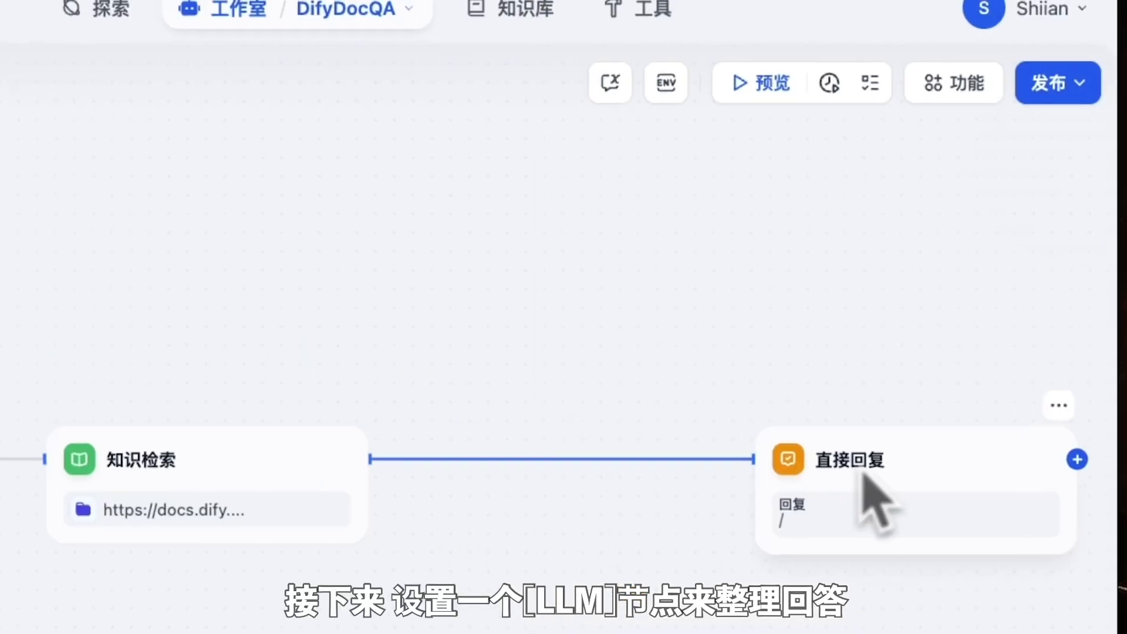
Add an LLM node with system prompt '根据下面的检索结果，回答用户的问题' plus sys.query and context variables
{"action": "left_click", "coordinate": [369, 459]}
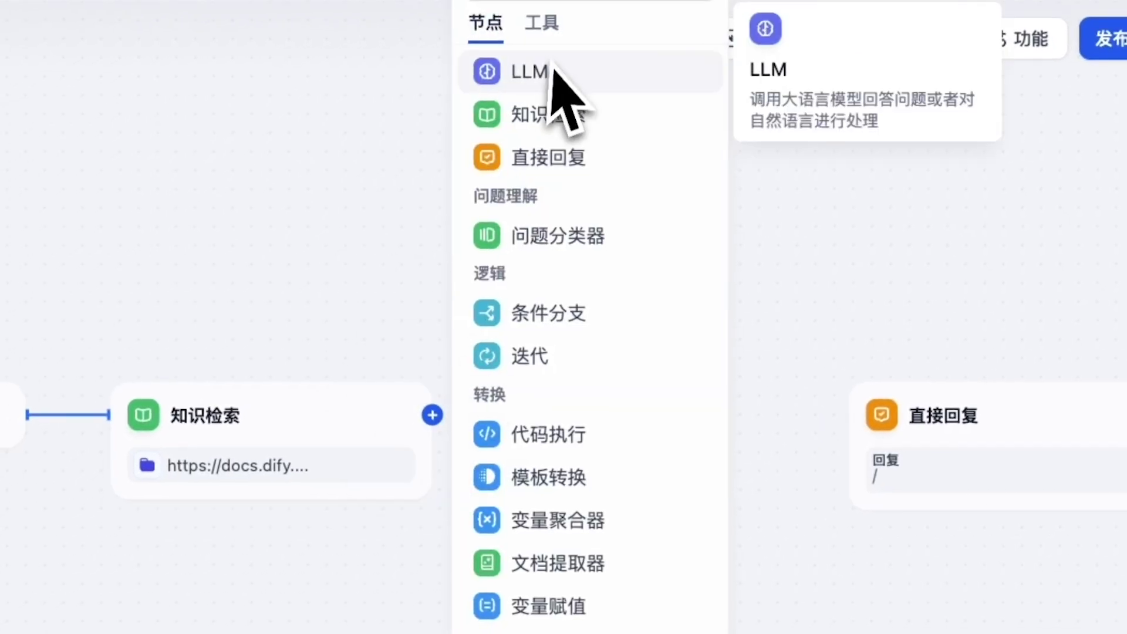
{"action": "left_click", "coordinate": [552, 70]}
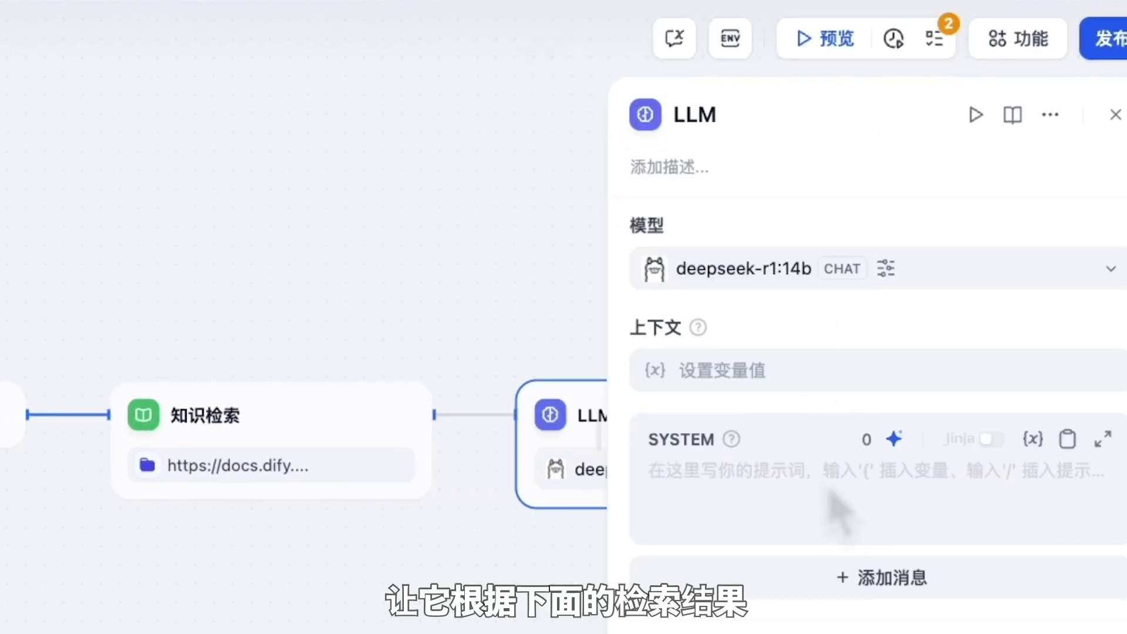
{"action": "left_click", "coordinate": [648, 472]}
{"action": "type", "text": "根据下面的检索结果，回答用户的问题\"/\""}
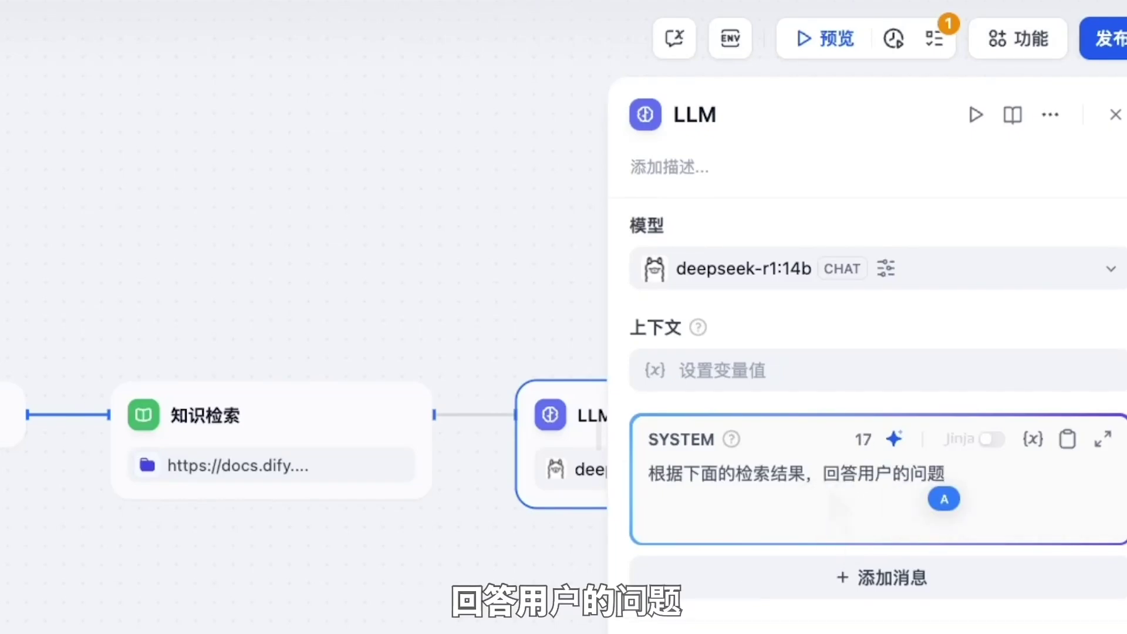
{"action": "left_click", "coordinate": [914, 209]}
{"action": "key", "text": "Return"}
{"action": "type", "text": "---"}
{"action": "key", "text": "Return"}
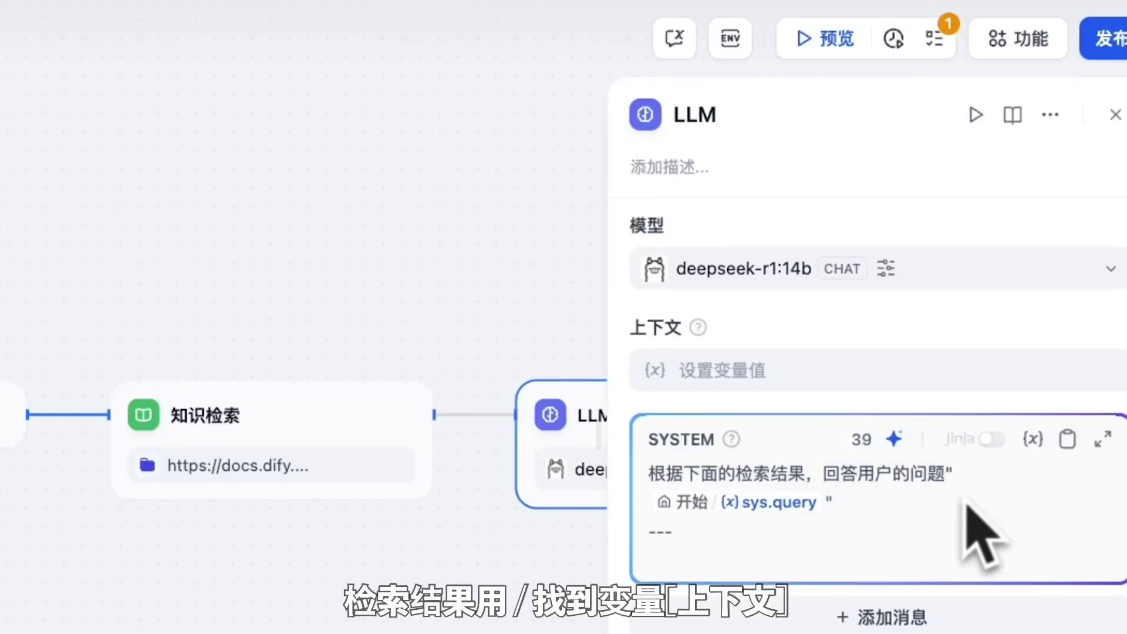
{"action": "type", "text": "/"}
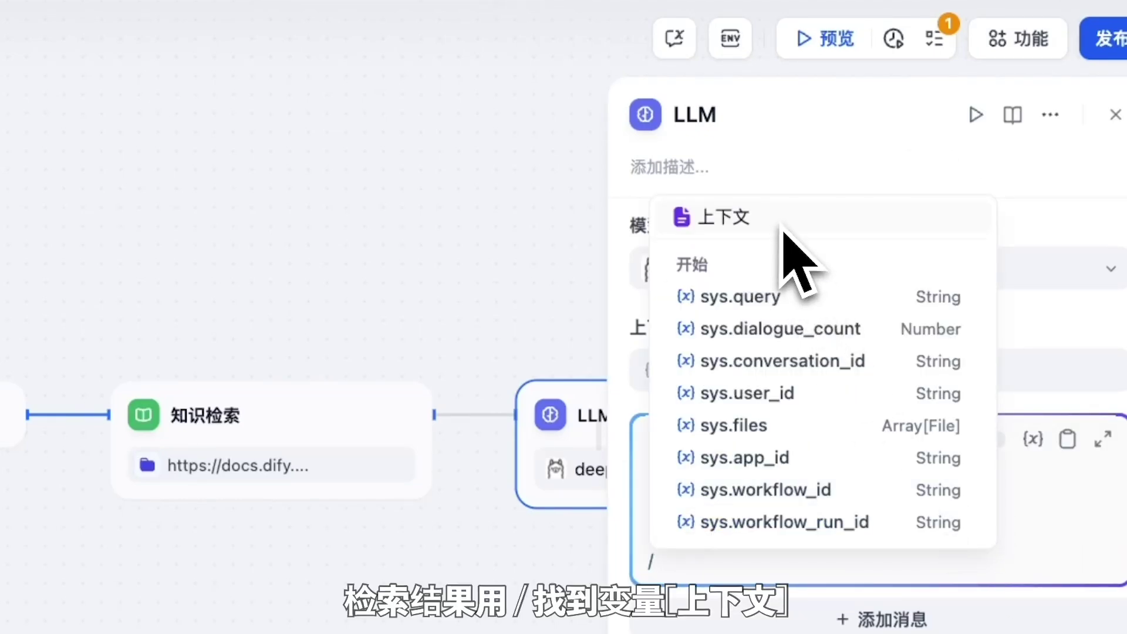
{"action": "left_click", "coordinate": [769, 223]}
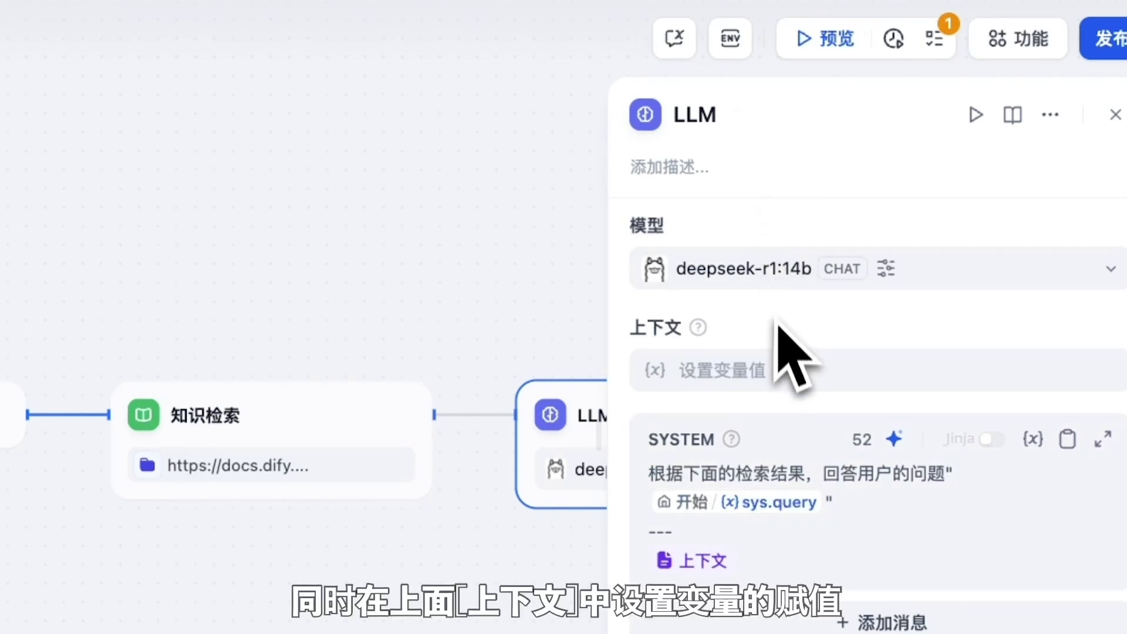
Feed the knowledge retrieval result in as LLM context and lower temperature to 0.2
{"action": "left_click", "coordinate": [780, 367]}
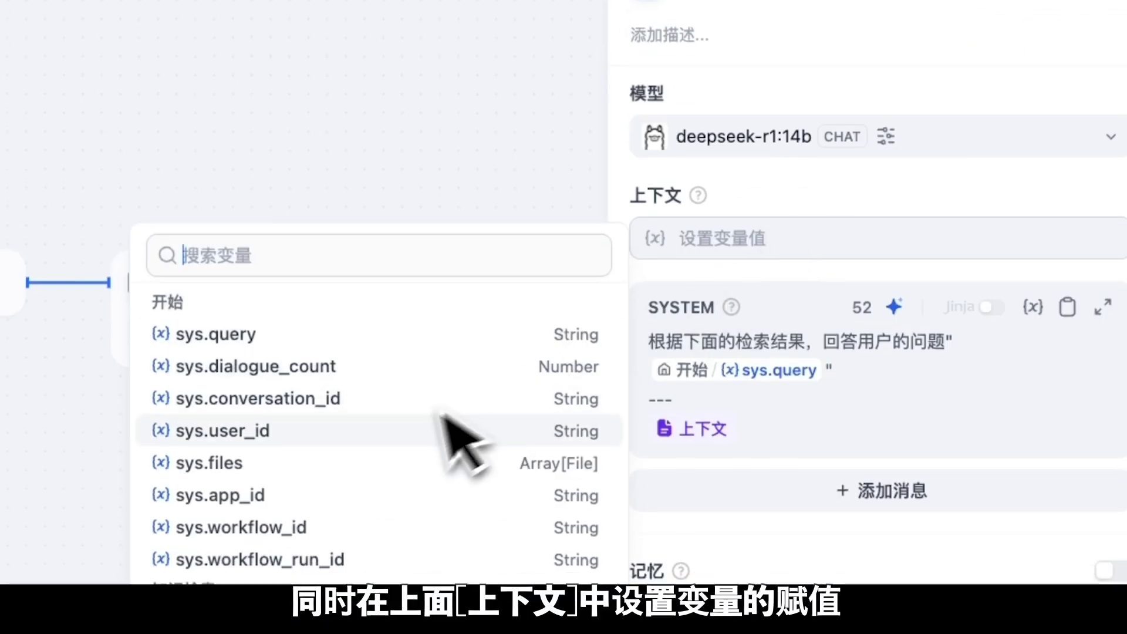
{"action": "left_click", "coordinate": [472, 520]}
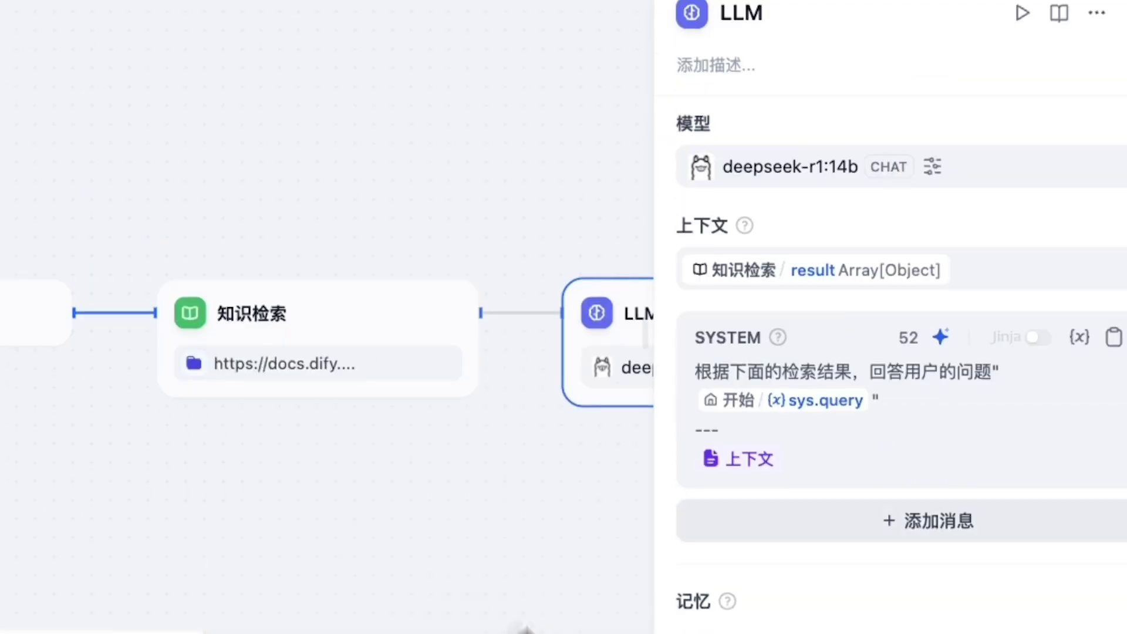
{"action": "left_click", "coordinate": [845, 303]}
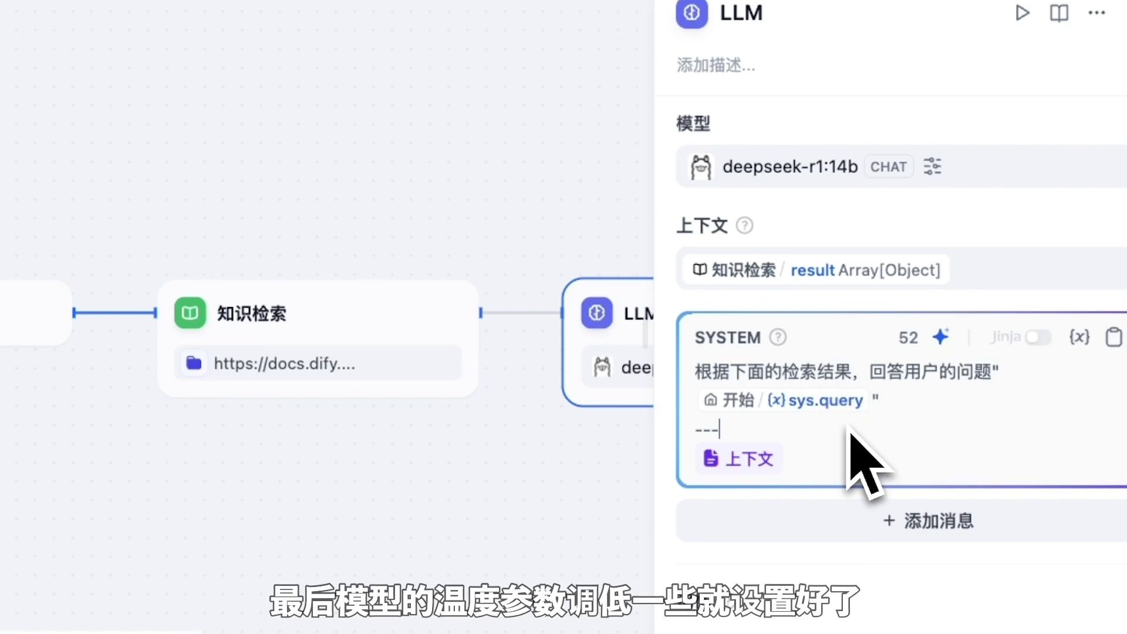
{"action": "left_click", "coordinate": [888, 168]}
{"action": "left_click_drag", "start_coordinate": [425, 239], "coordinate": [352, 264]}
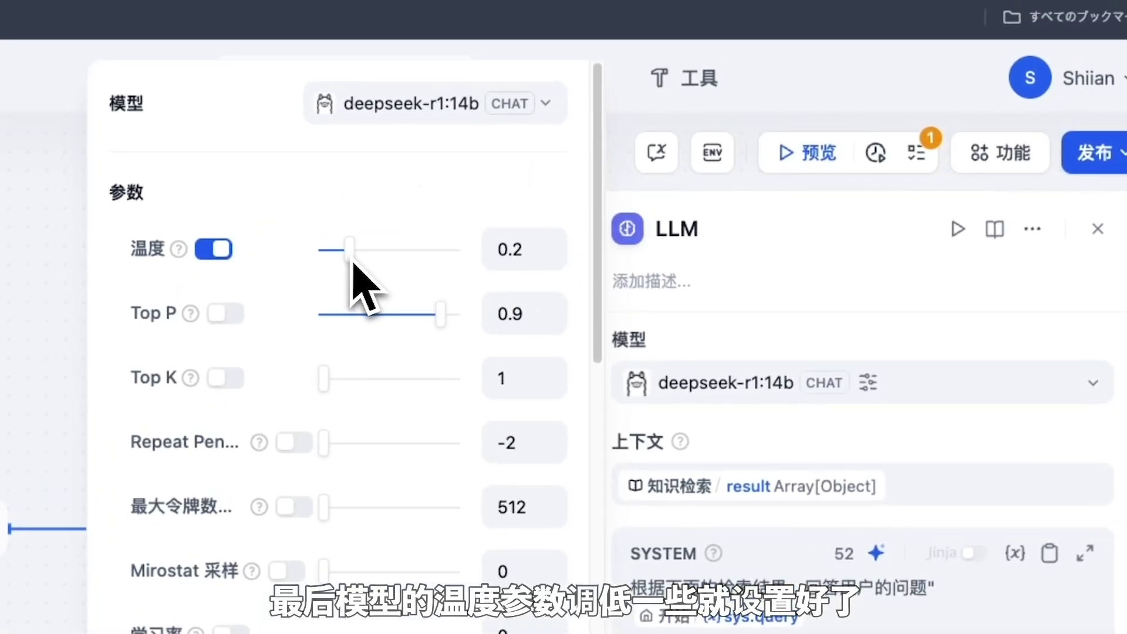
{"action": "left_click", "coordinate": [1097, 229]}
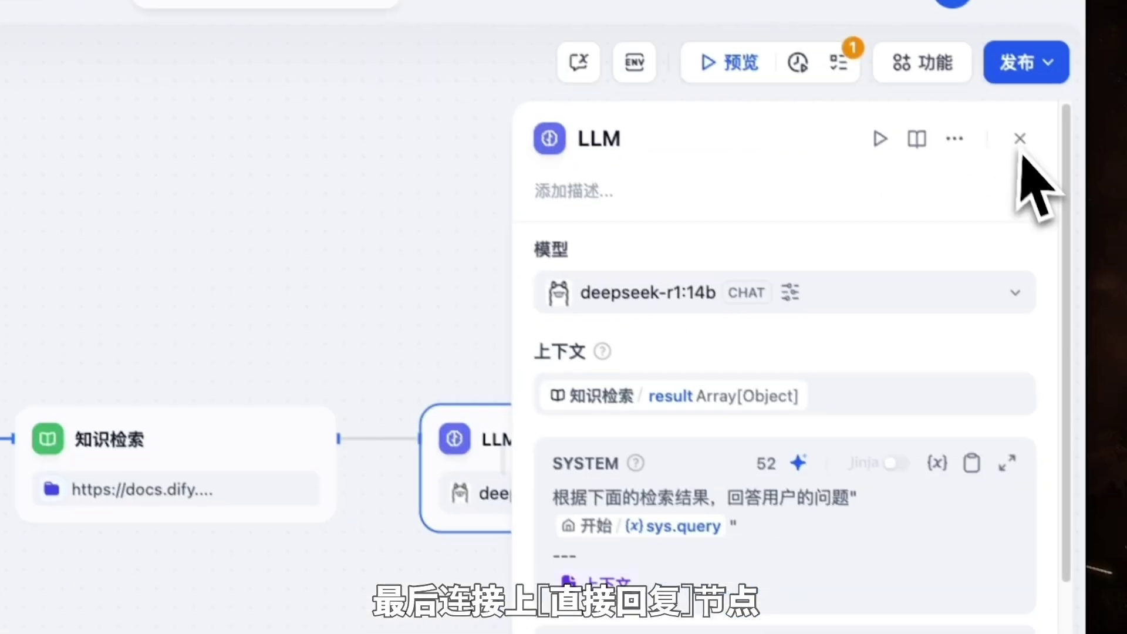
{"action": "left_click", "coordinate": [1098, 229]}
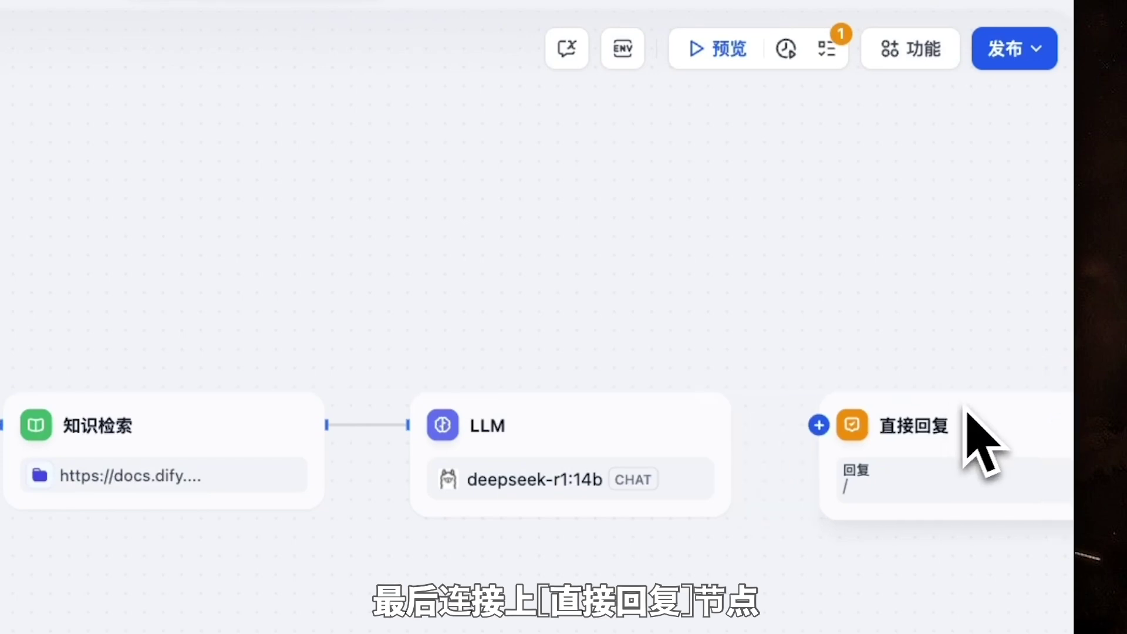
Connect the LLM to 直接回复 and set the reply content to the LLM's text variable
{"action": "left_click_drag", "start_coordinate": [731, 423], "coordinate": [797, 439]}
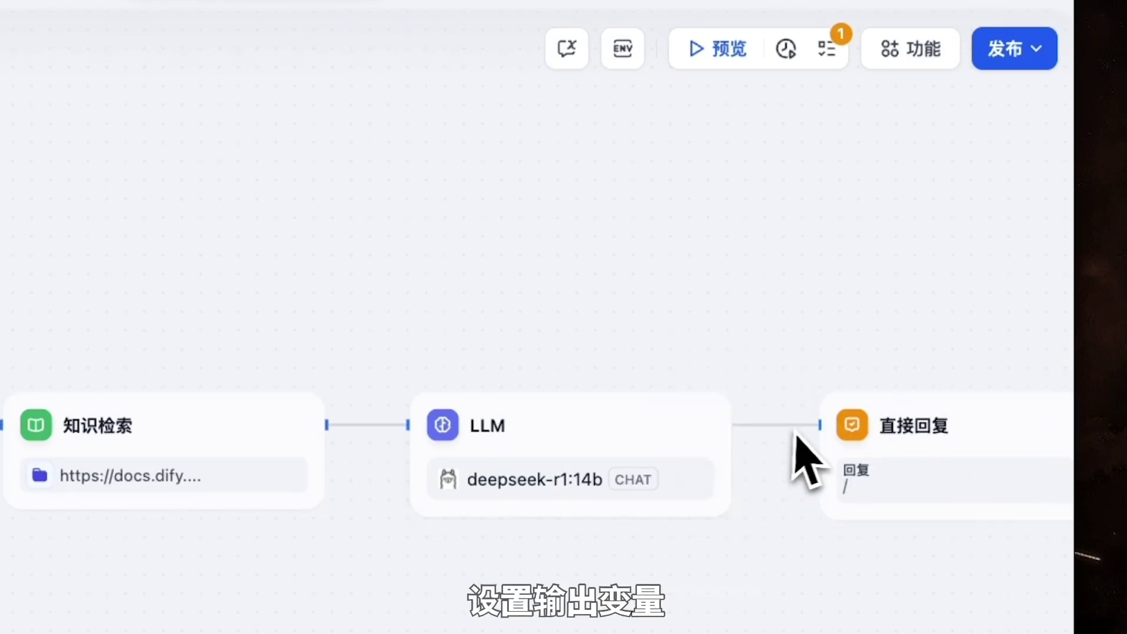
{"action": "left_click", "coordinate": [844, 446]}
{"action": "left_click", "coordinate": [674, 307]}
{"action": "type", "text": "/"}
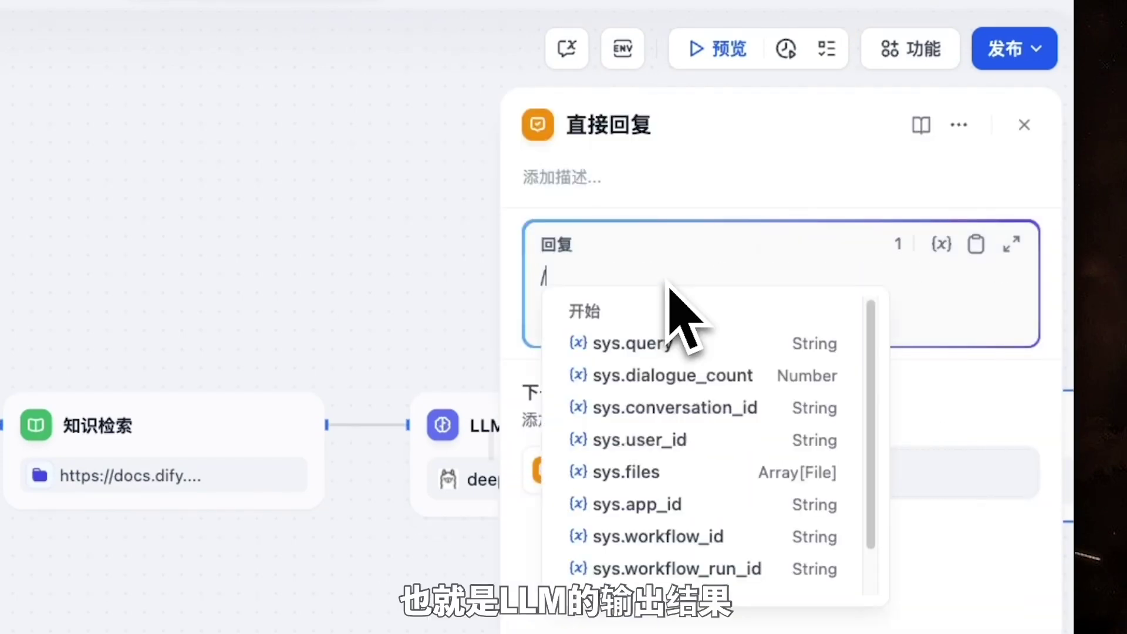
{"action": "scroll", "coordinate": [692, 516], "scroll_direction": "down", "scroll_amount": 1}
{"action": "left_click", "coordinate": [693, 580]}
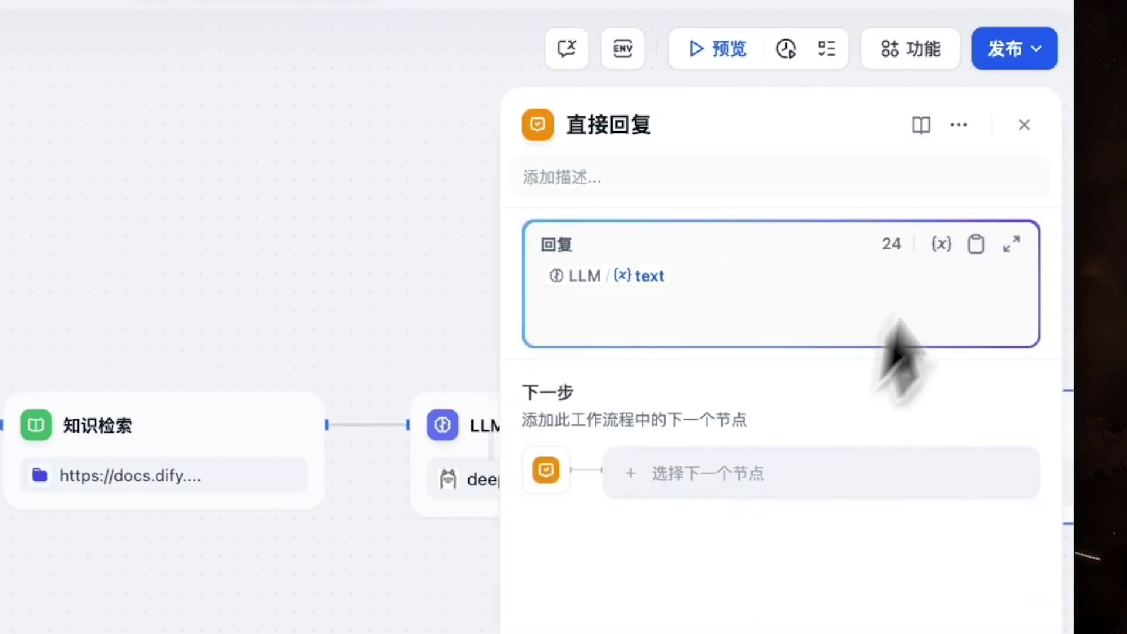
{"action": "left_click", "coordinate": [1025, 125]}
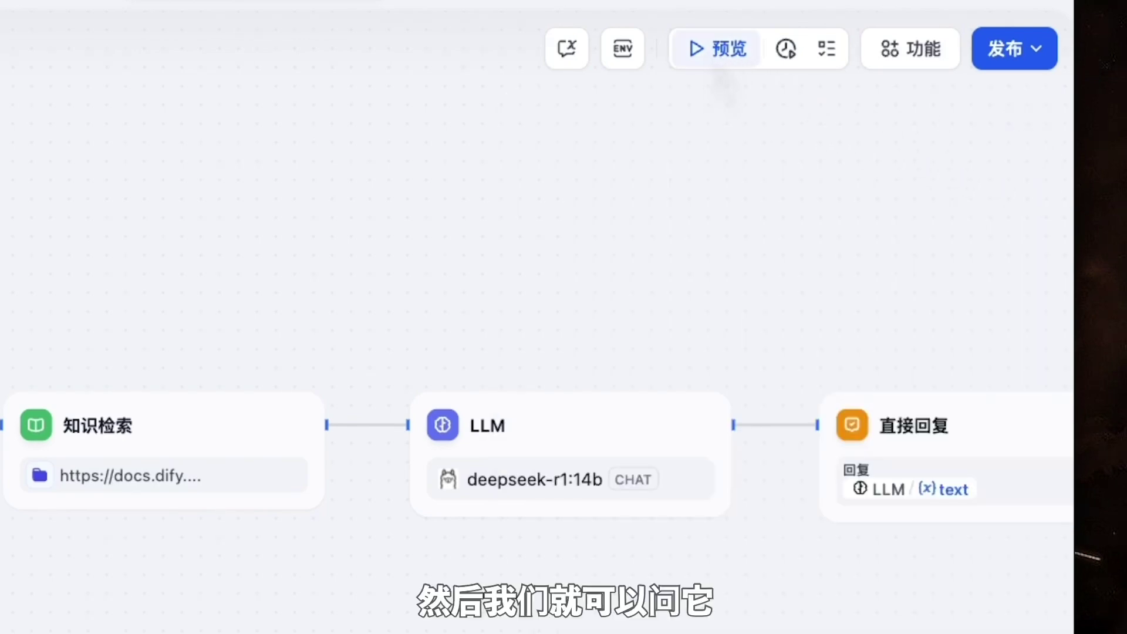
{"action": "left_click", "coordinate": [713, 50]}
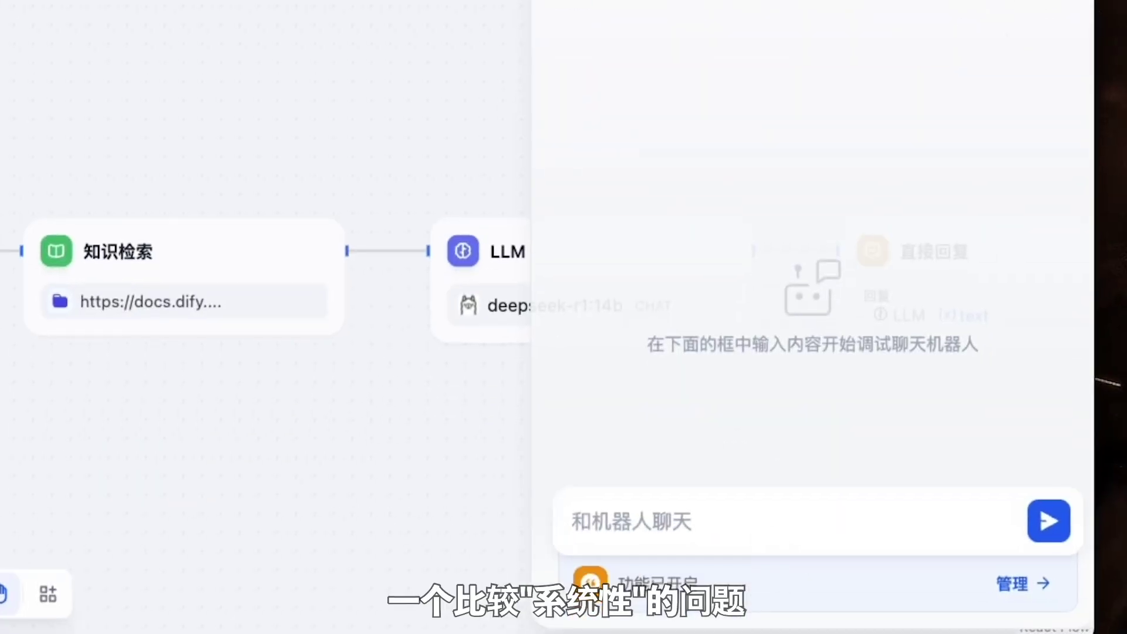
Ask the preview chat '模版转换节点和哪些节点配合使用?'
{"action": "type", "text": "模版转换节点h"}
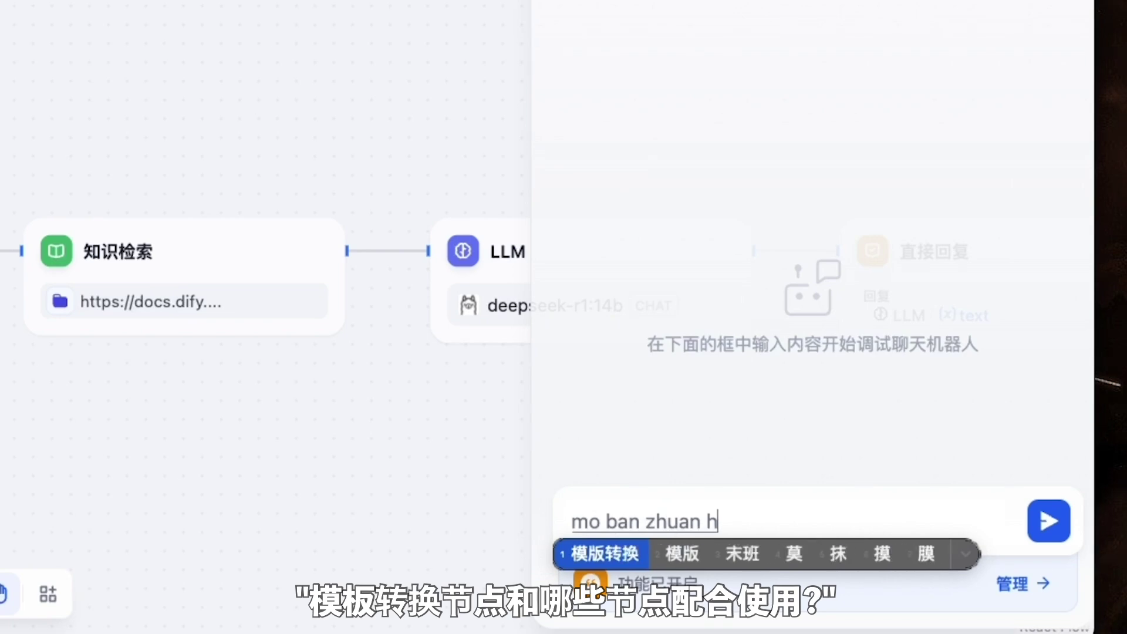
{"action": "type", "text": "和哪些节点配合shi y"}
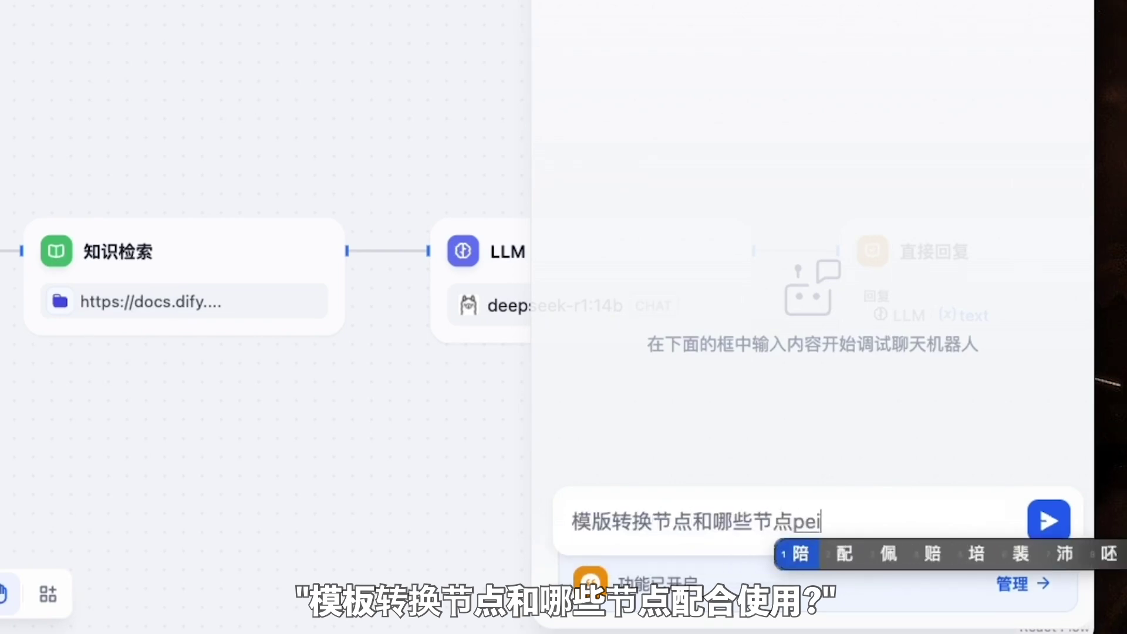
{"action": "key", "text": "space"}
{"action": "type", "text": "?"}
{"action": "key", "text": "Return"}
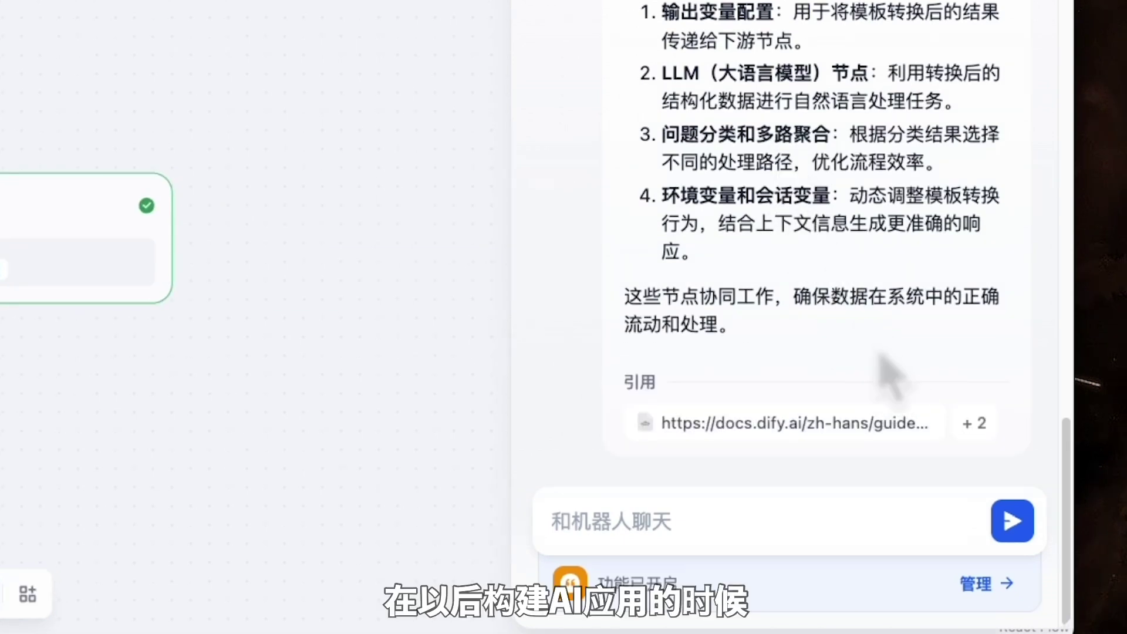
Expand the three docs.dify.ai citations and read through the four-point answer
{"action": "left_click", "coordinate": [974, 424]}
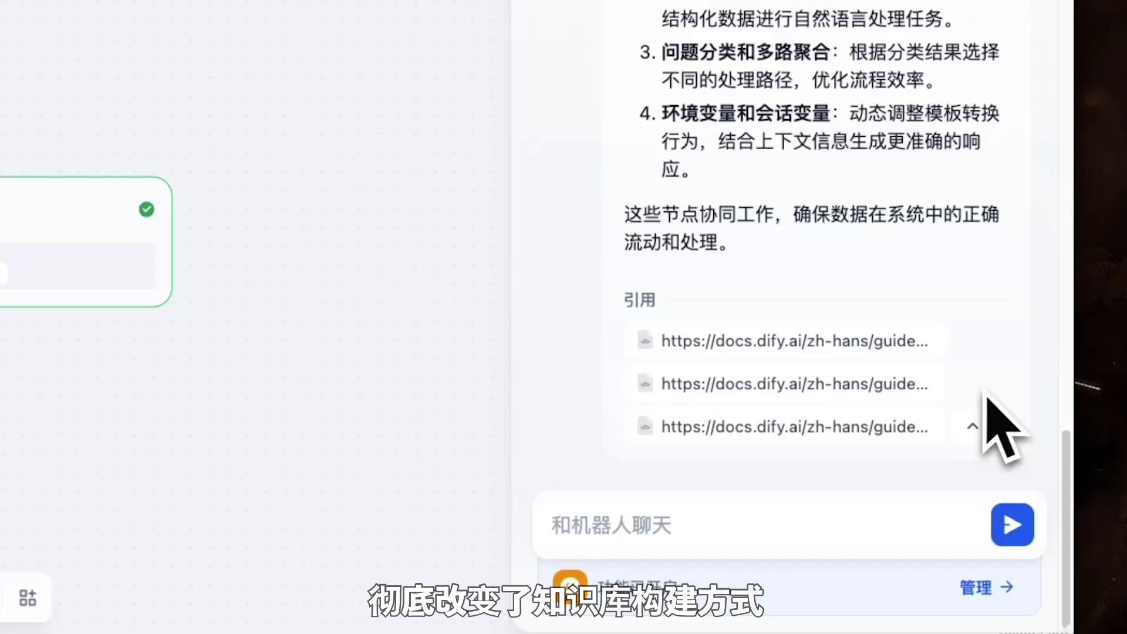
{"action": "scroll", "coordinate": [998, 394], "scroll_direction": "up", "scroll_amount": 10}
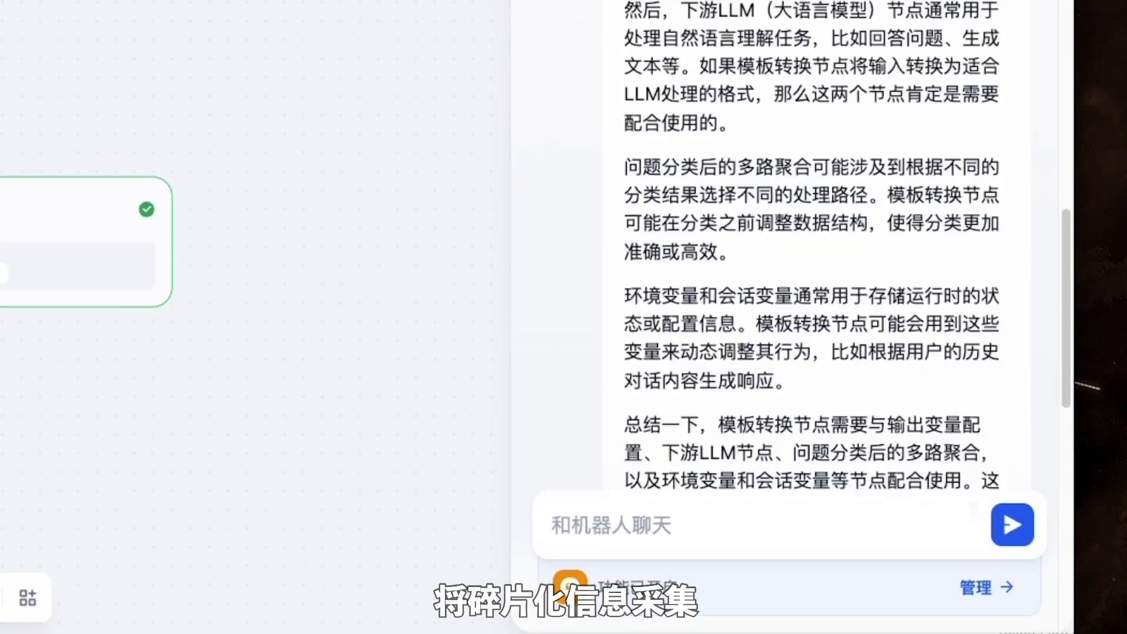
{"action": "scroll", "coordinate": [1014, 415], "scroll_direction": "up", "scroll_amount": 10}
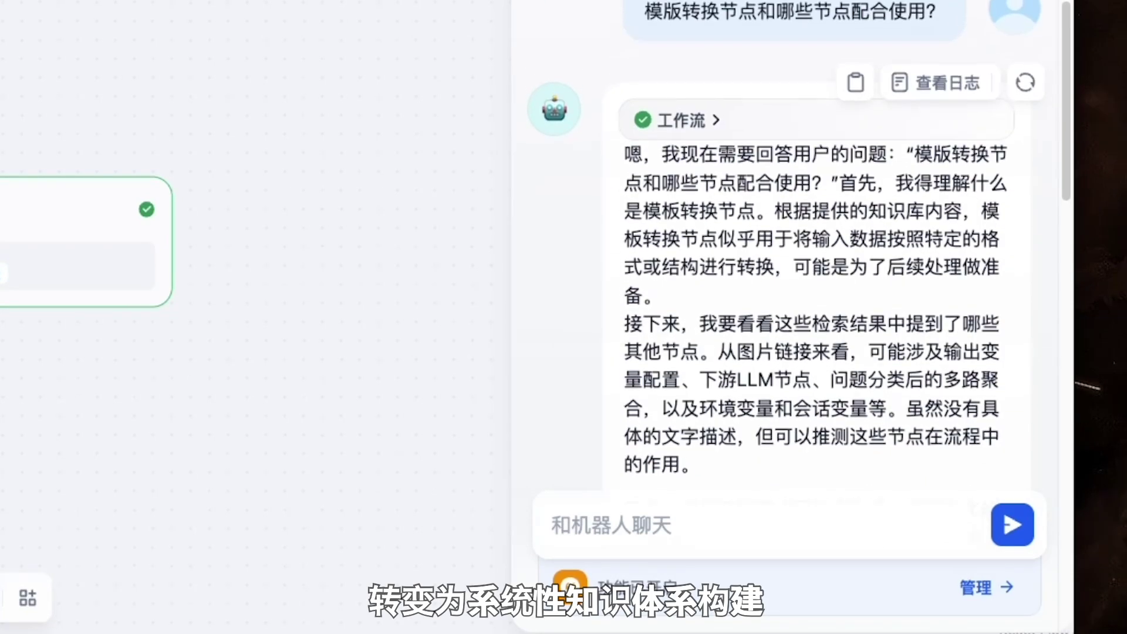
{"action": "scroll", "coordinate": [1014, 415], "scroll_direction": "up", "scroll_amount": 1}
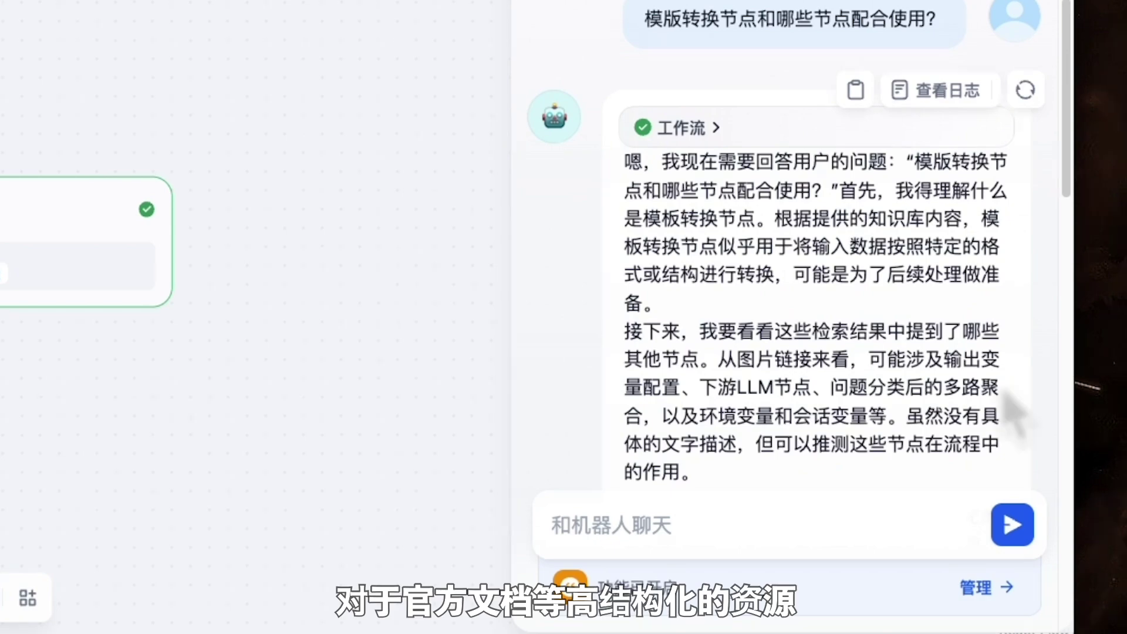
{"action": "scroll", "coordinate": [963, 355], "scroll_direction": "down", "scroll_amount": 10}
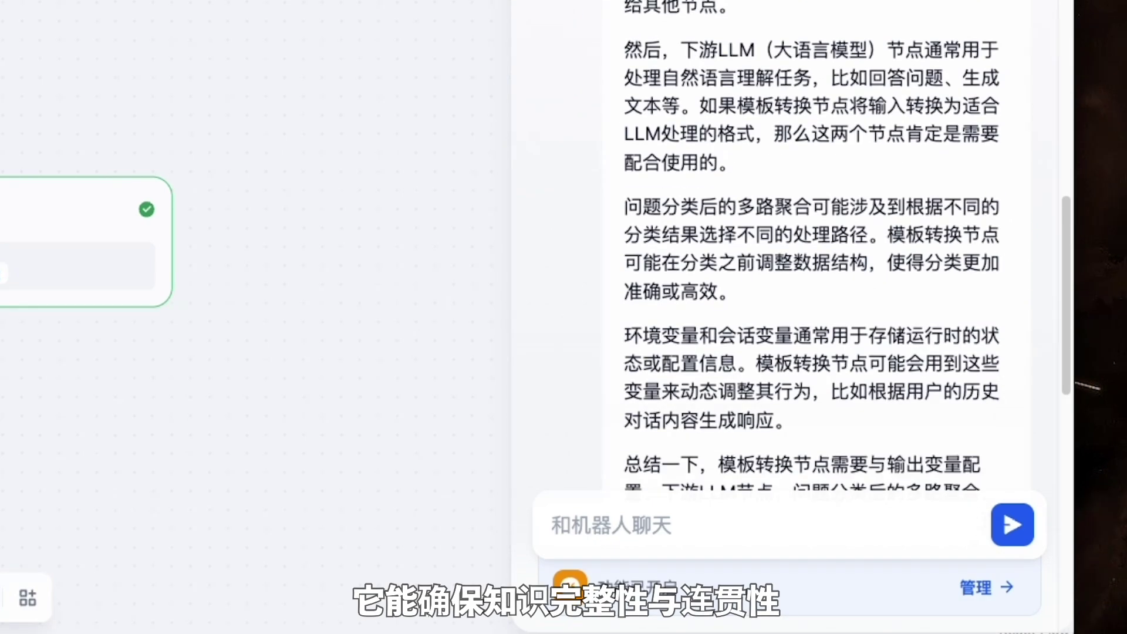
{"action": "scroll", "coordinate": [1006, 415], "scroll_direction": "down", "scroll_amount": 7}
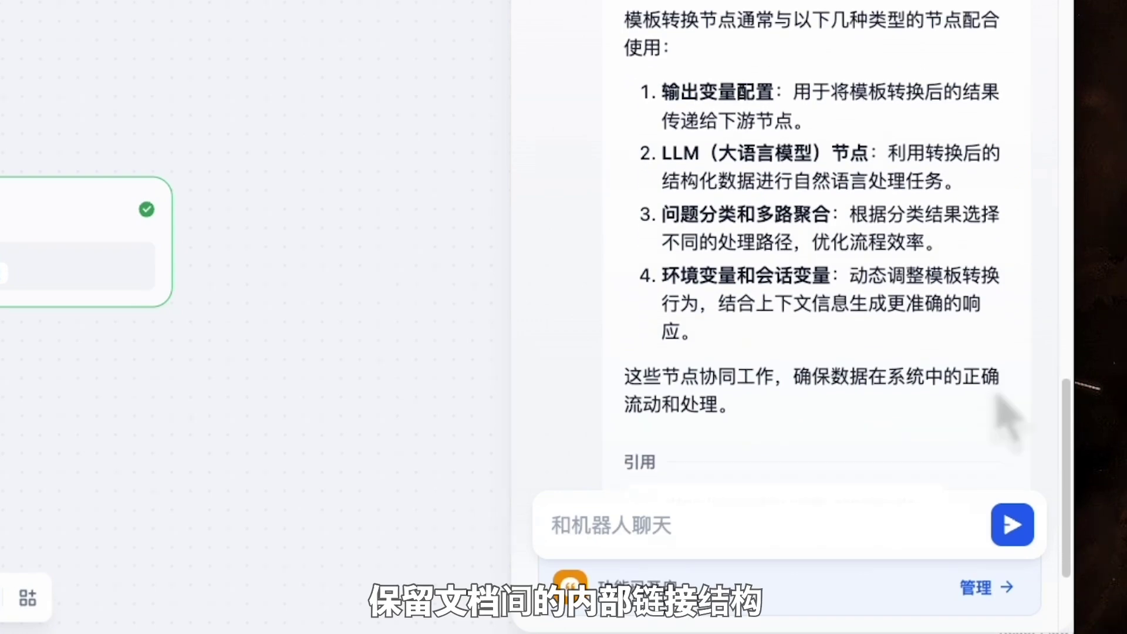